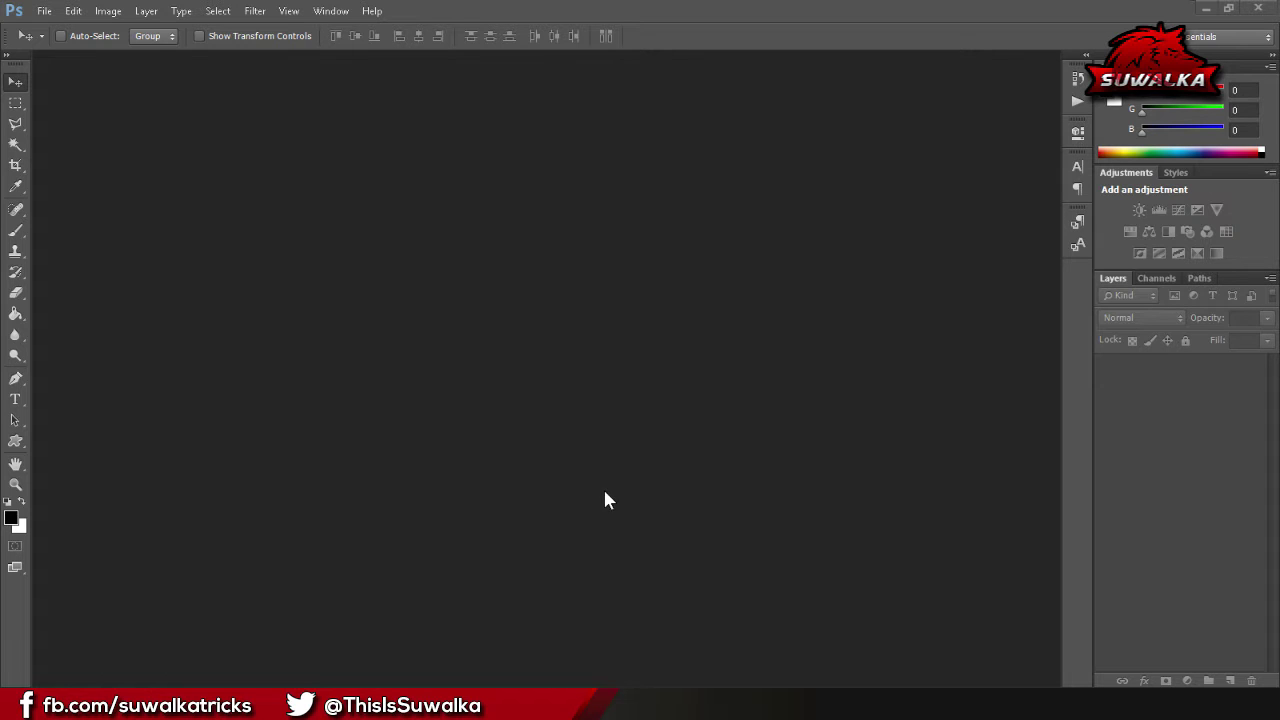
Create a new blank white 1600 x 600 px document at 100 pixels per inch
click(48, 5)
click(62, 28)
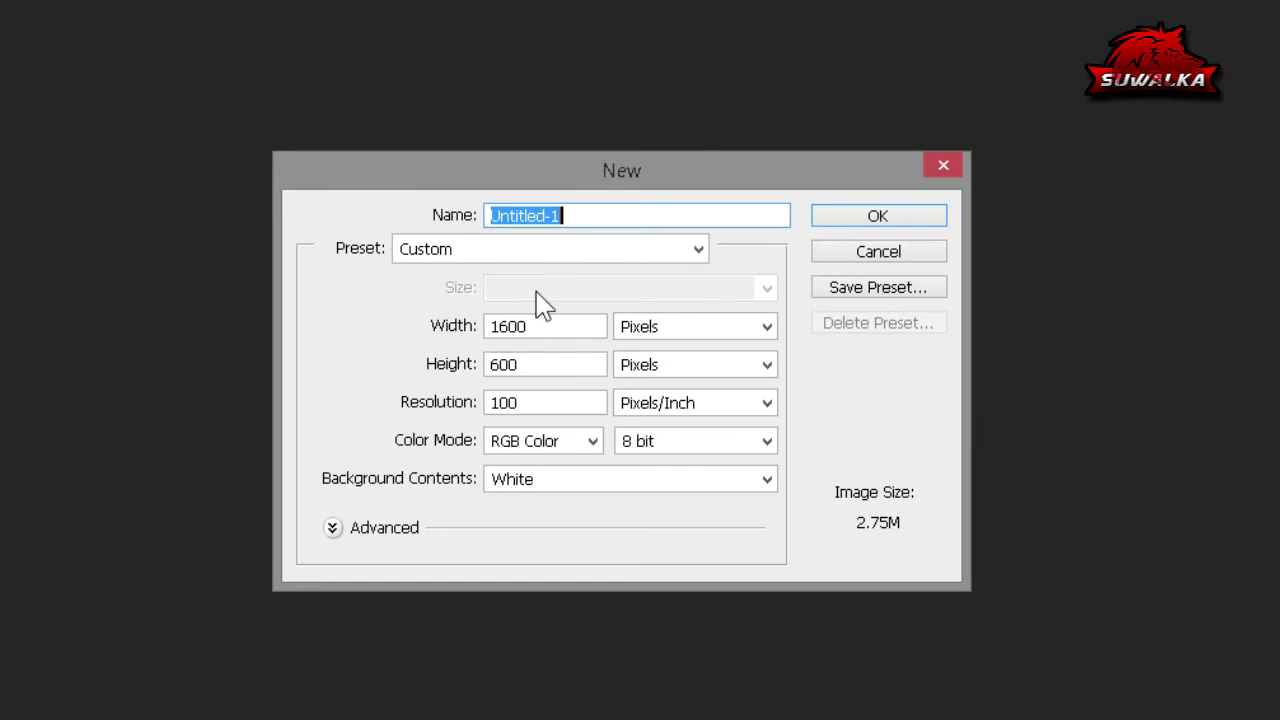
drag(533, 332, 470, 330)
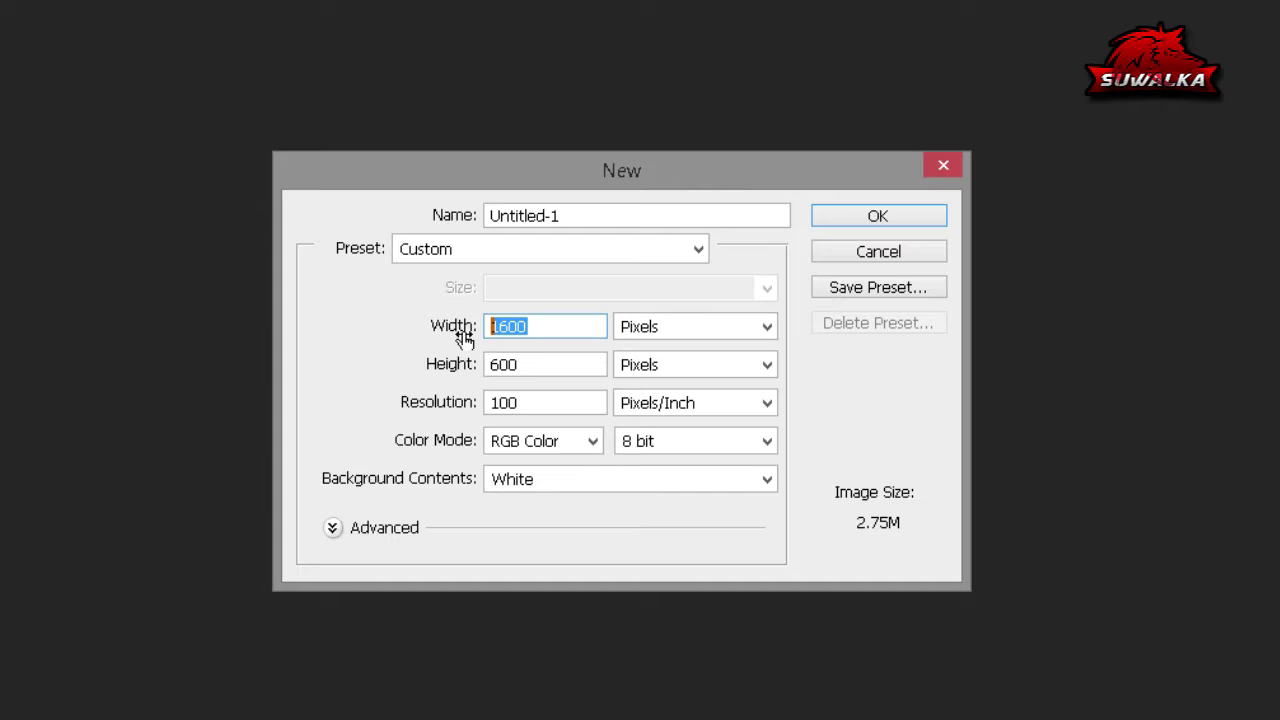
drag(518, 366, 478, 366)
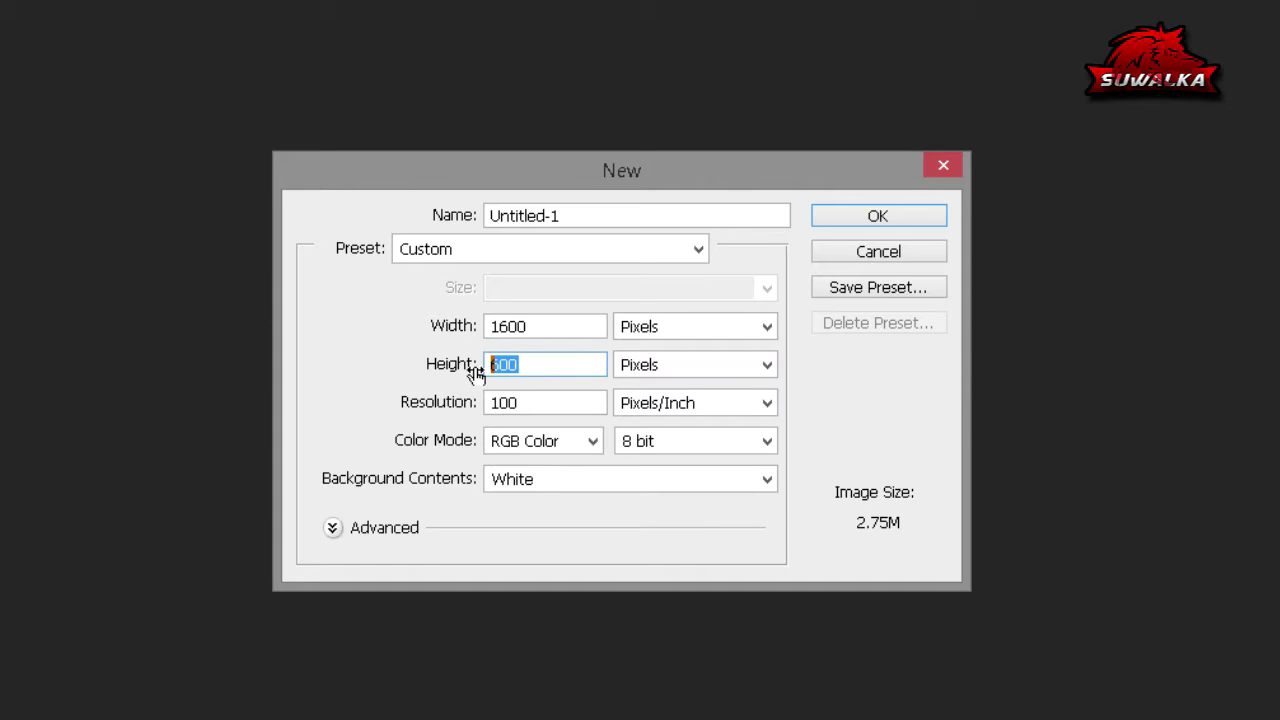
click(533, 410)
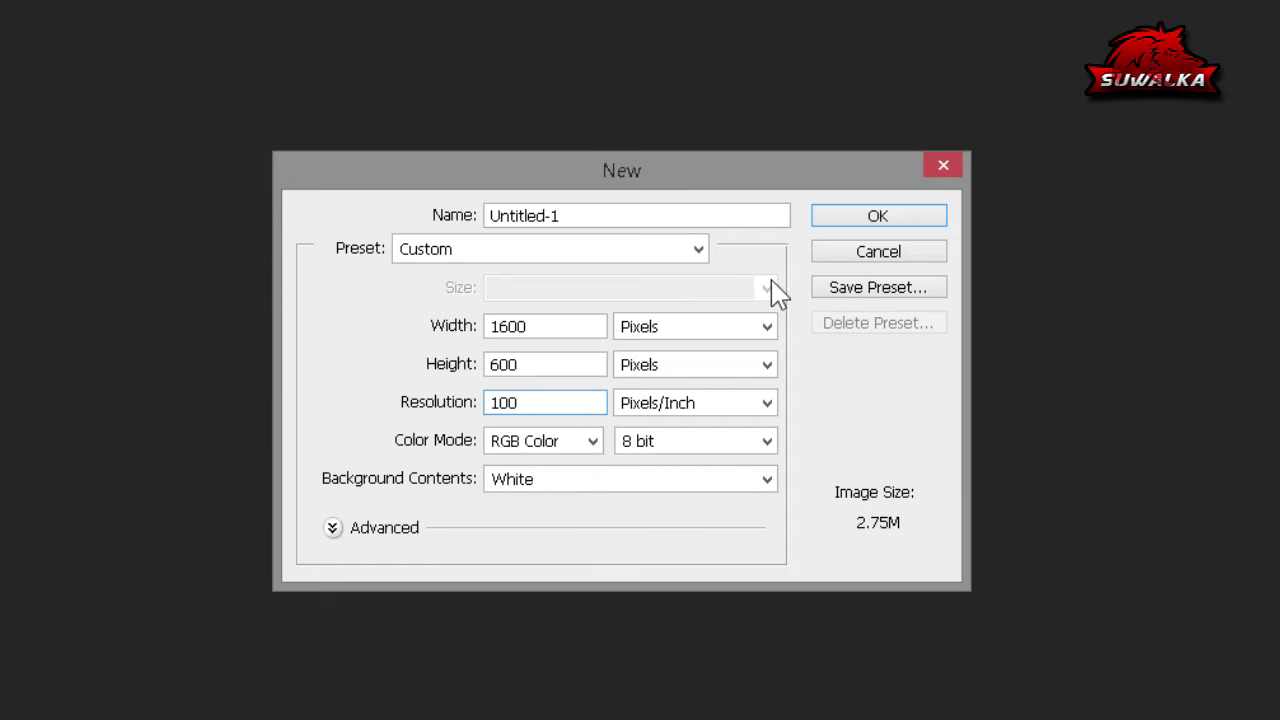
key(Return)
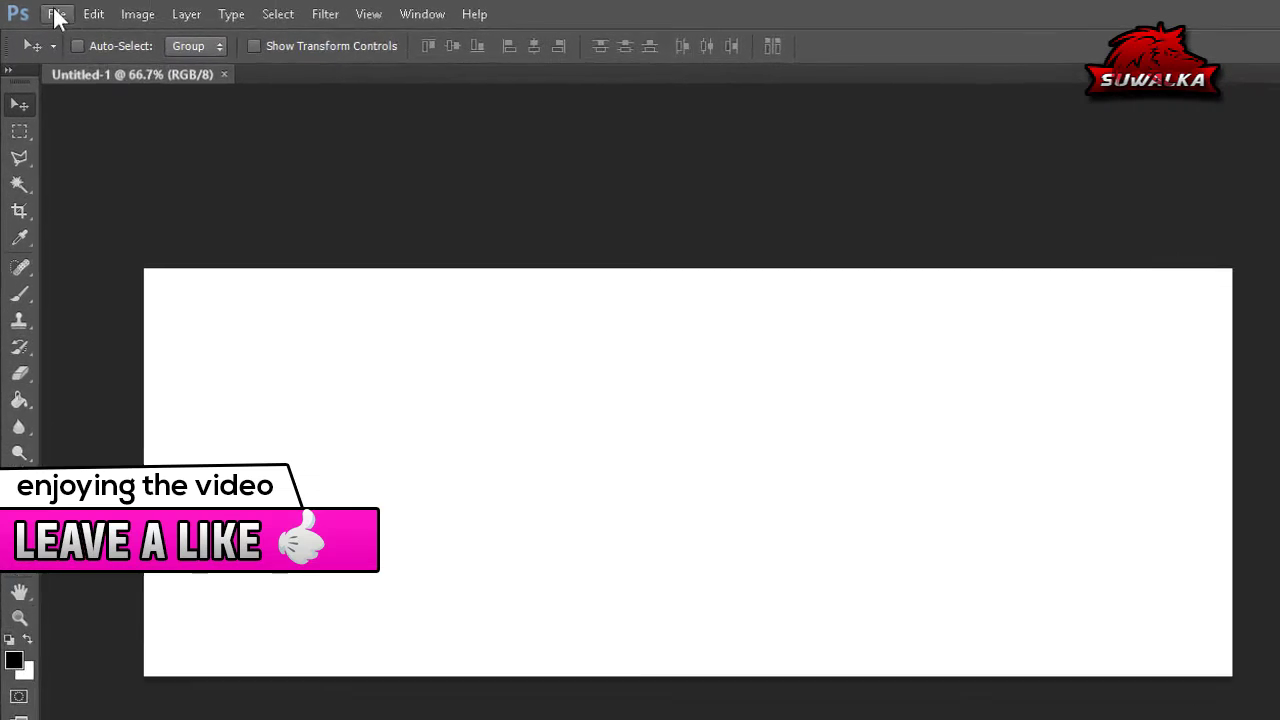
Place the storm-2567670 photo from the overlay tutorial folder into the banner
click(44, 12)
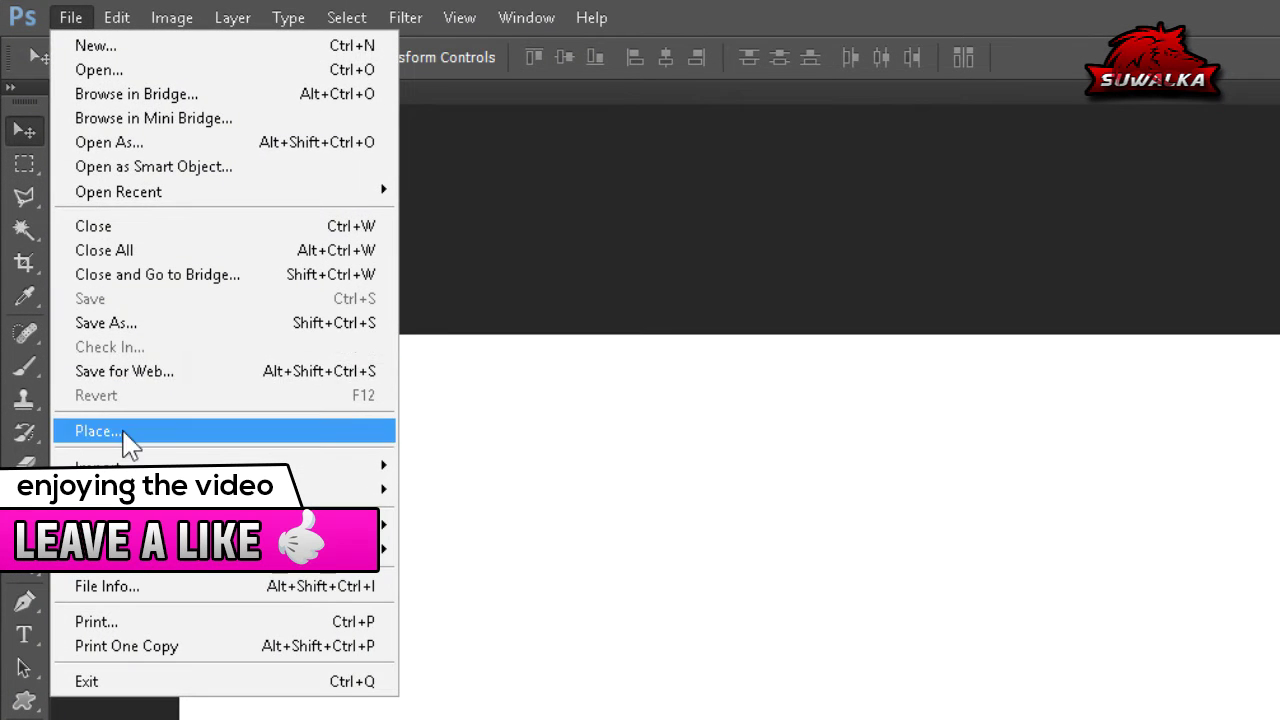
click(123, 428)
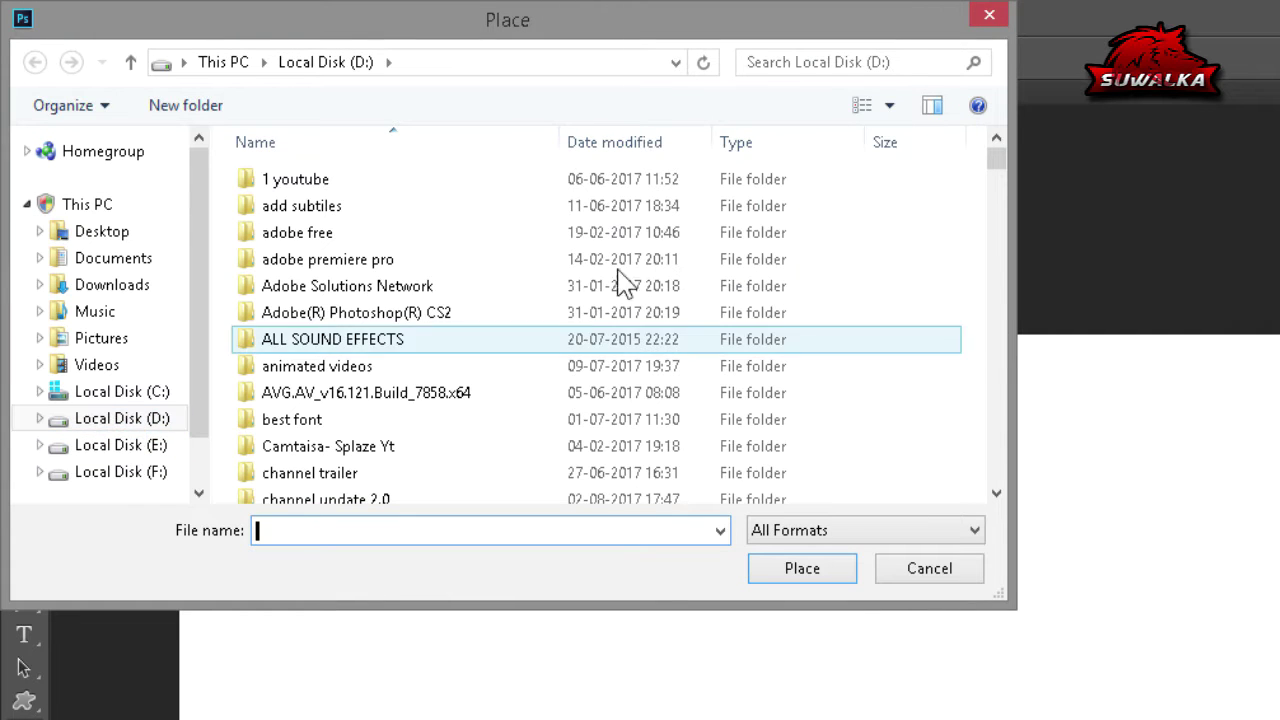
drag(994, 165, 1004, 215)
double_click(312, 455)
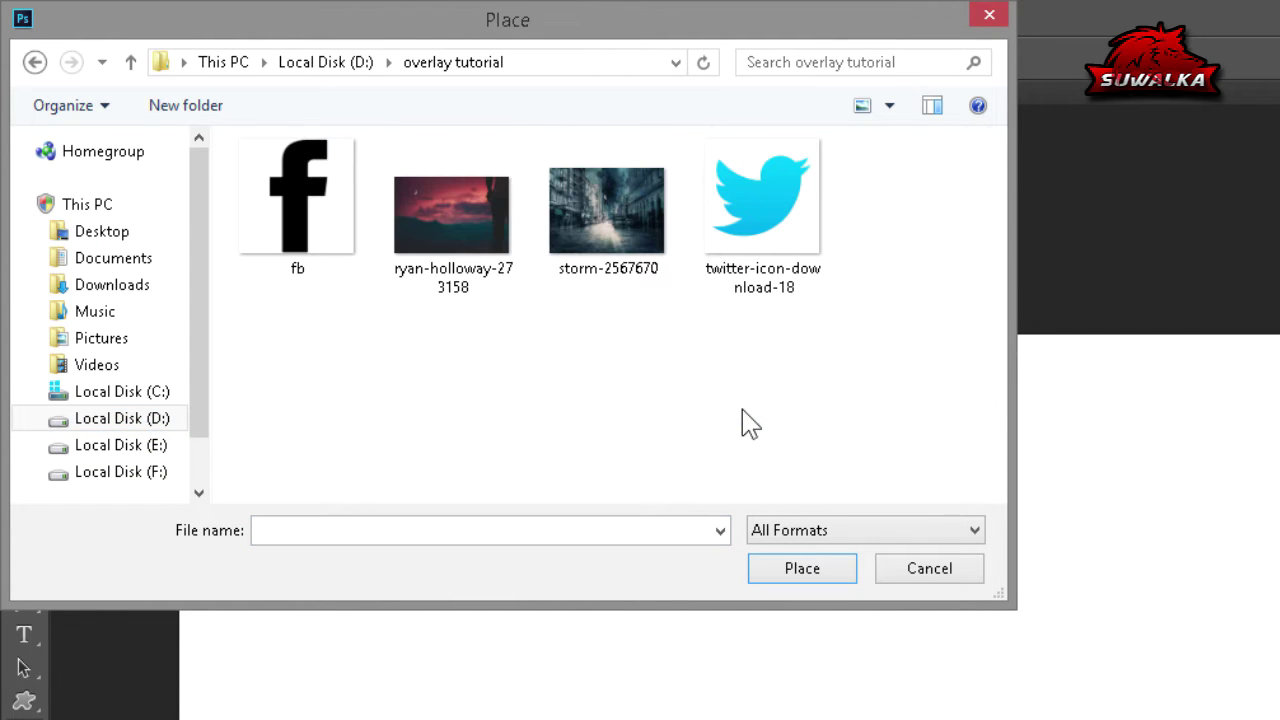
click(612, 258)
click(762, 545)
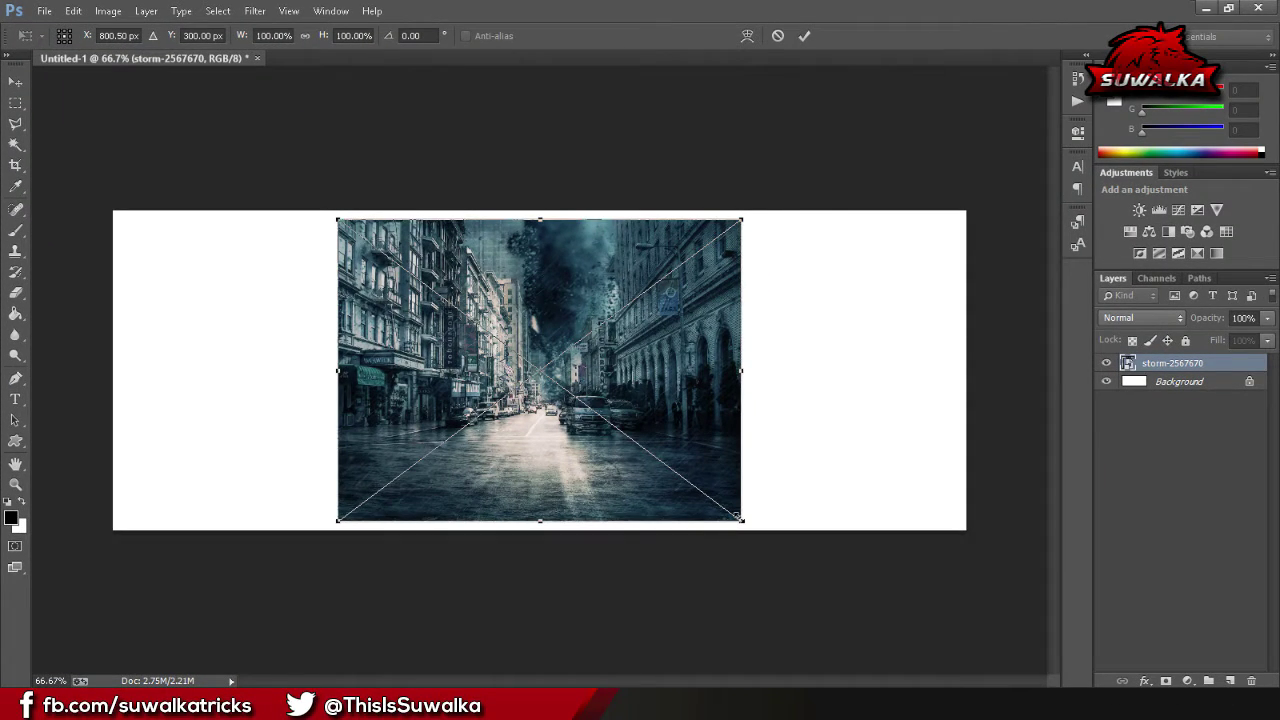
Scale the placed storm photo outward to fill the banner edge to edge and commit
drag(741, 518, 976, 673)
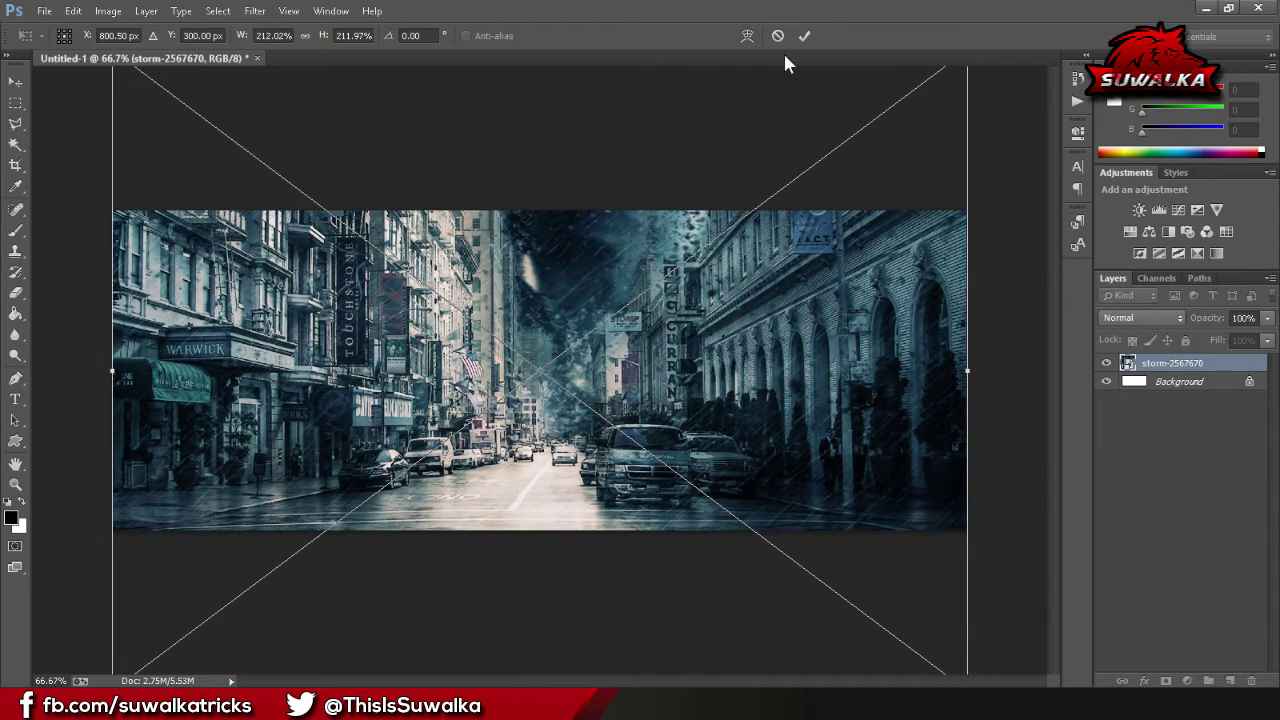
click(805, 36)
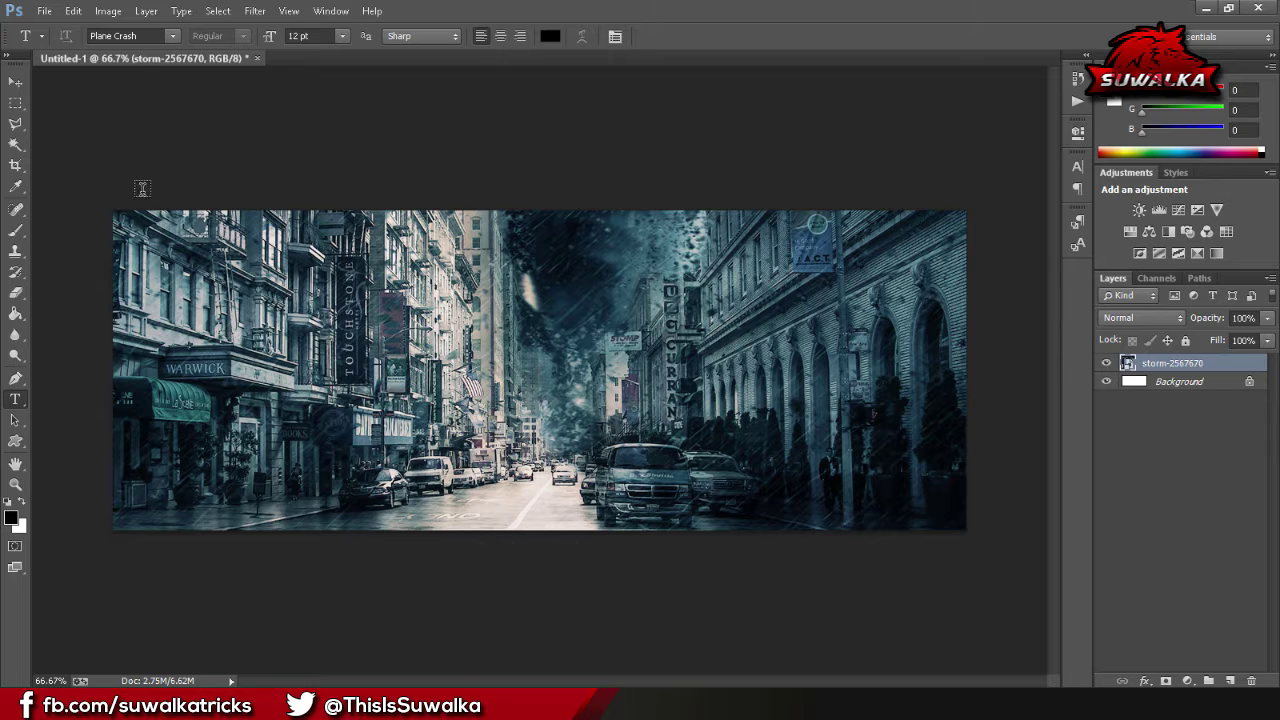
Set the Type tool to the Plane Crash font with white (ffffff) colour
click(146, 35)
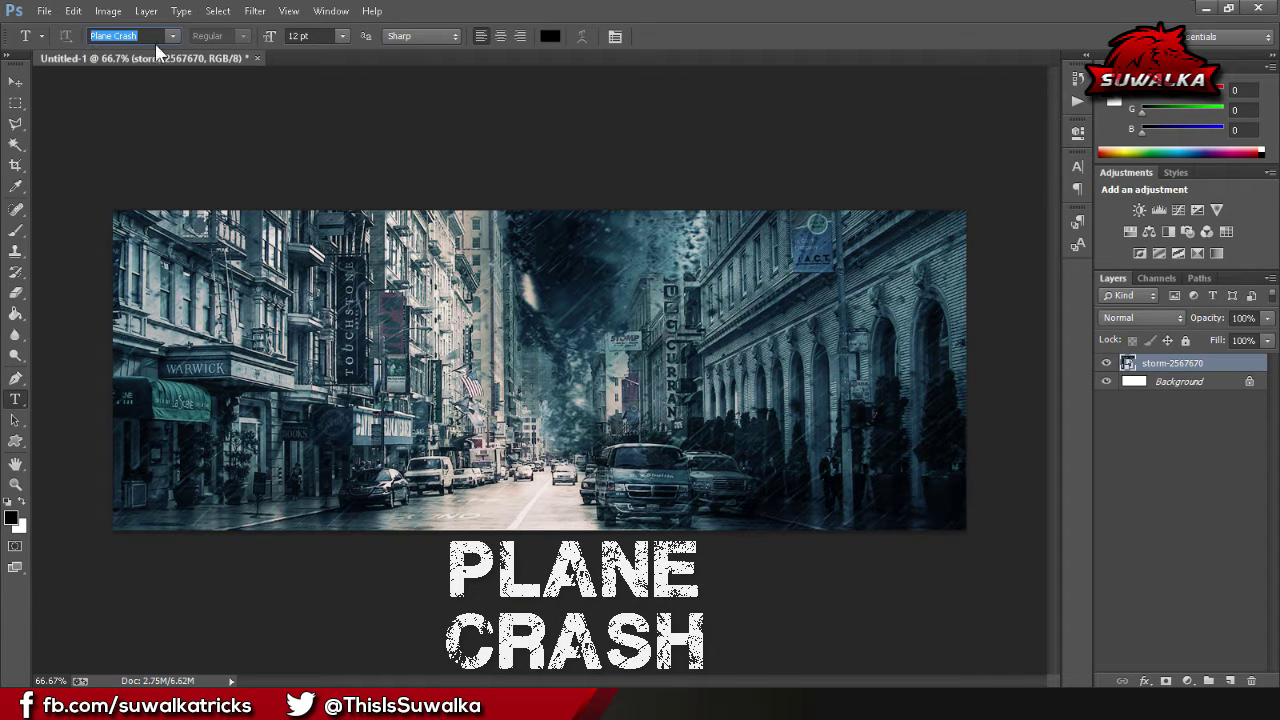
click(549, 36)
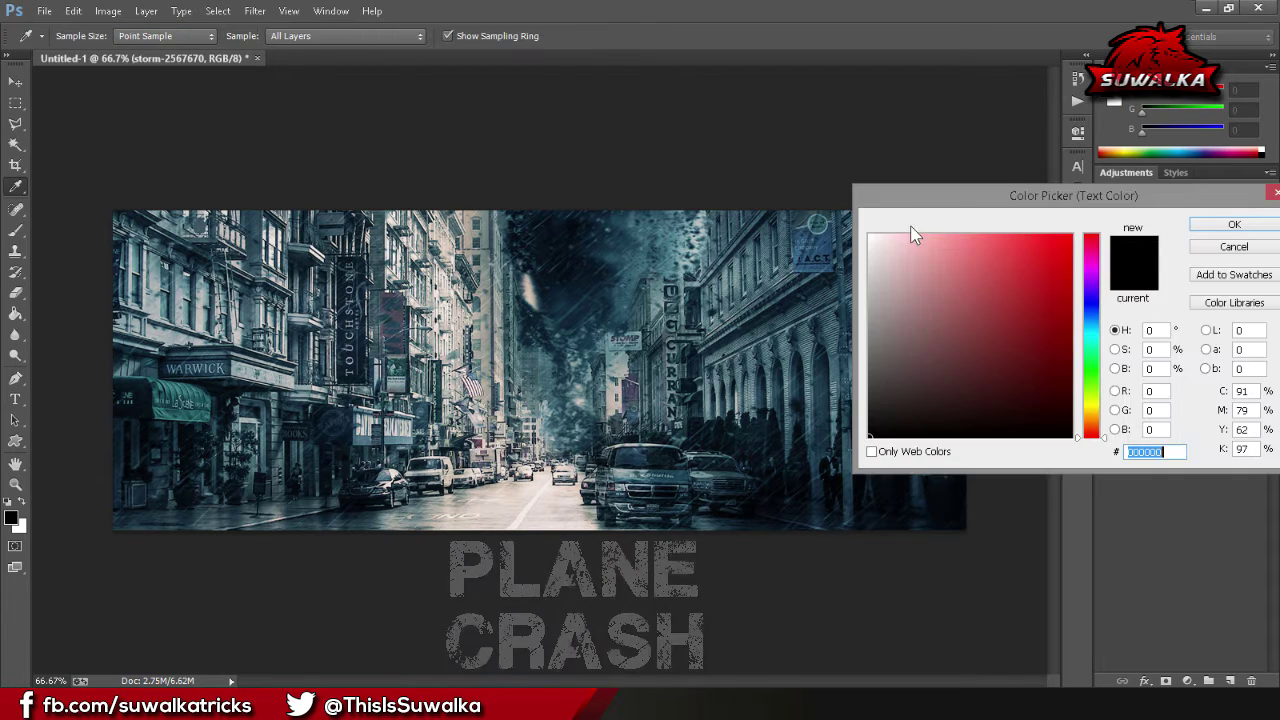
text(ffffff)
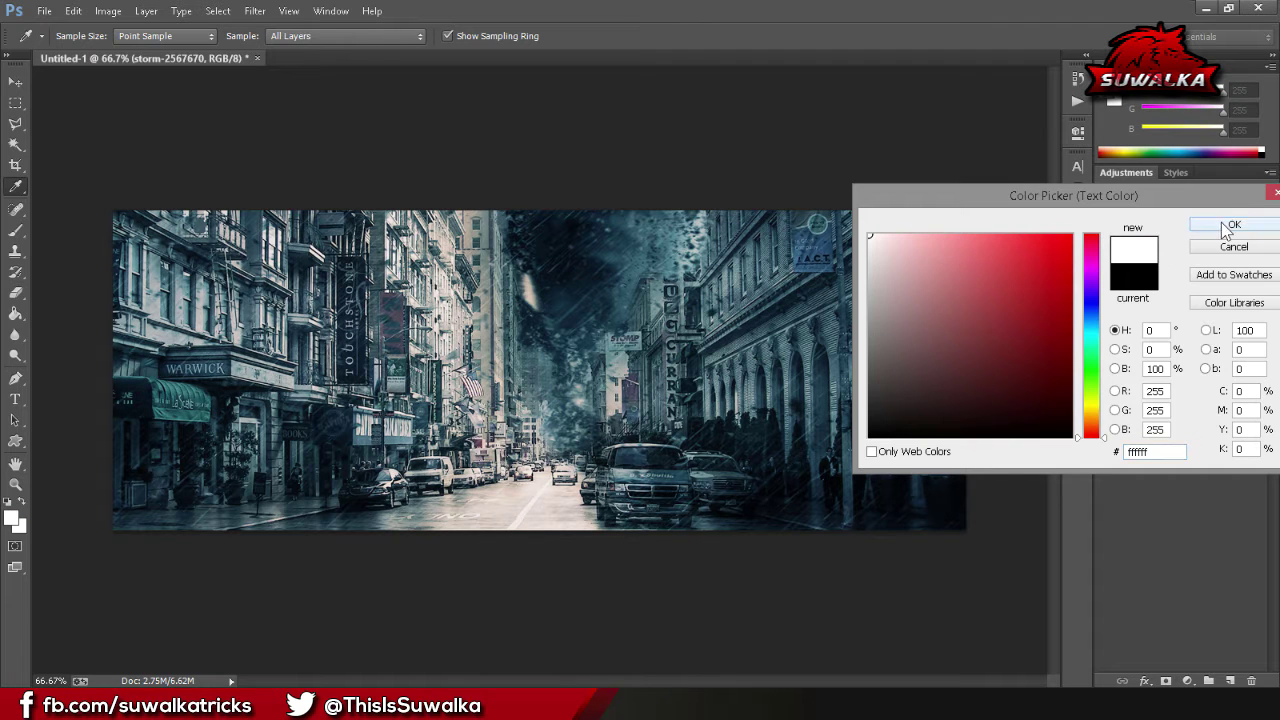
click(1234, 224)
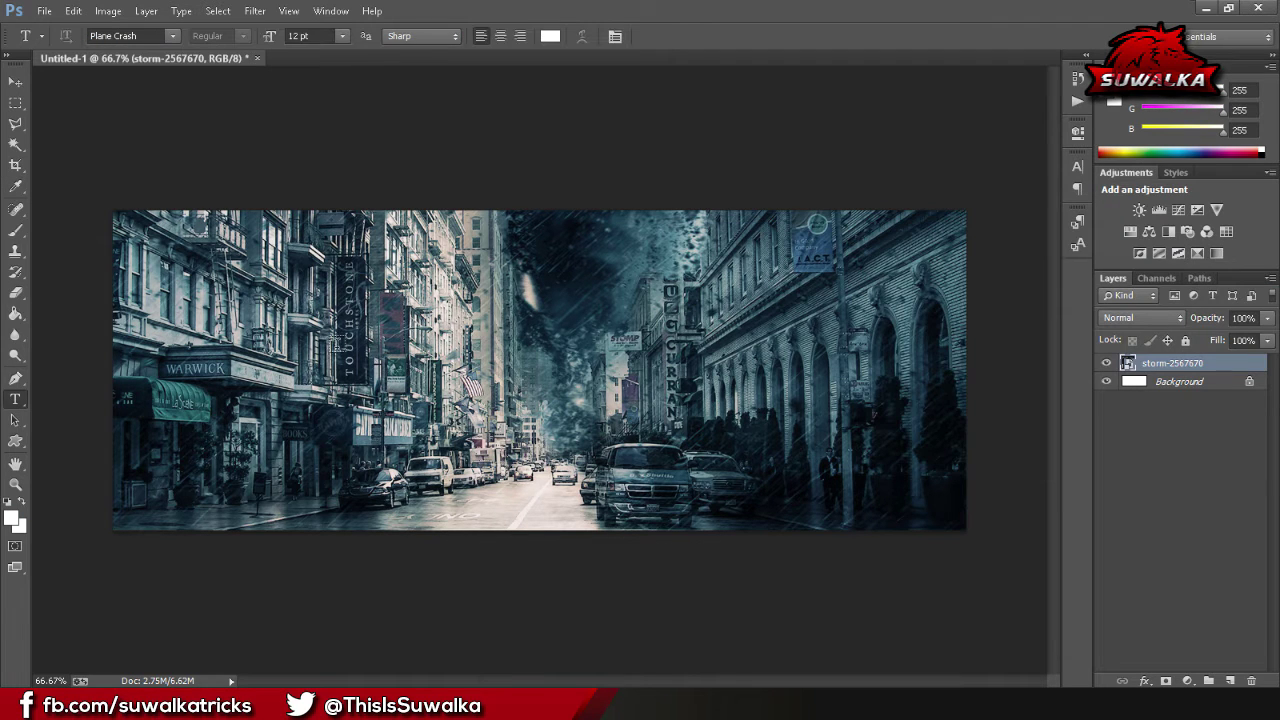
Type the SUWALKA text on the left part of the photo and commit it
click(338, 345)
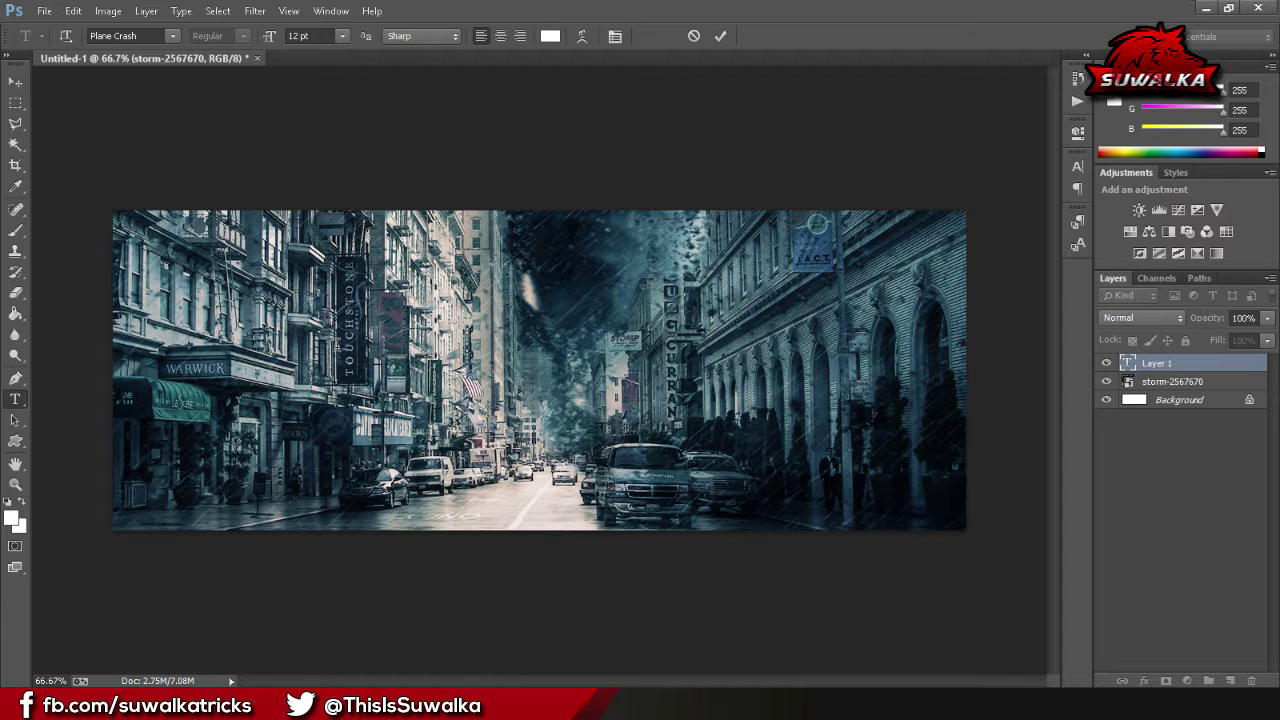
text(suka)
click(720, 37)
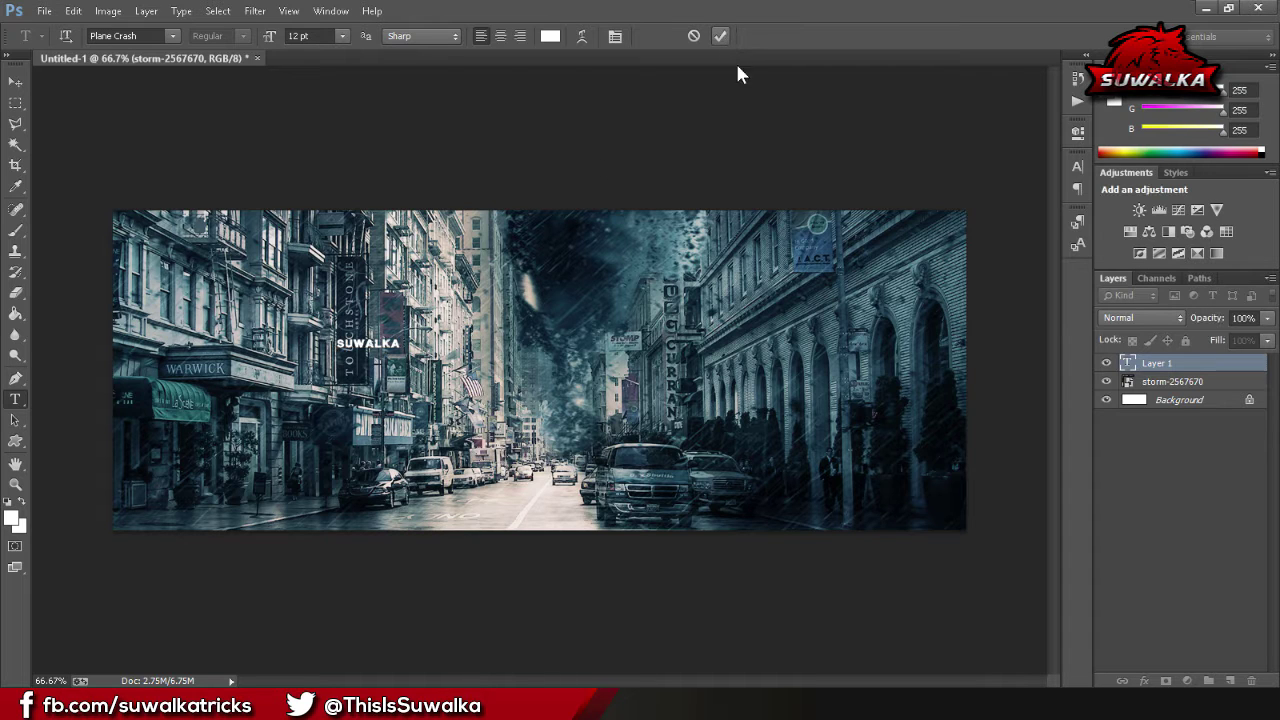
click(16, 82)
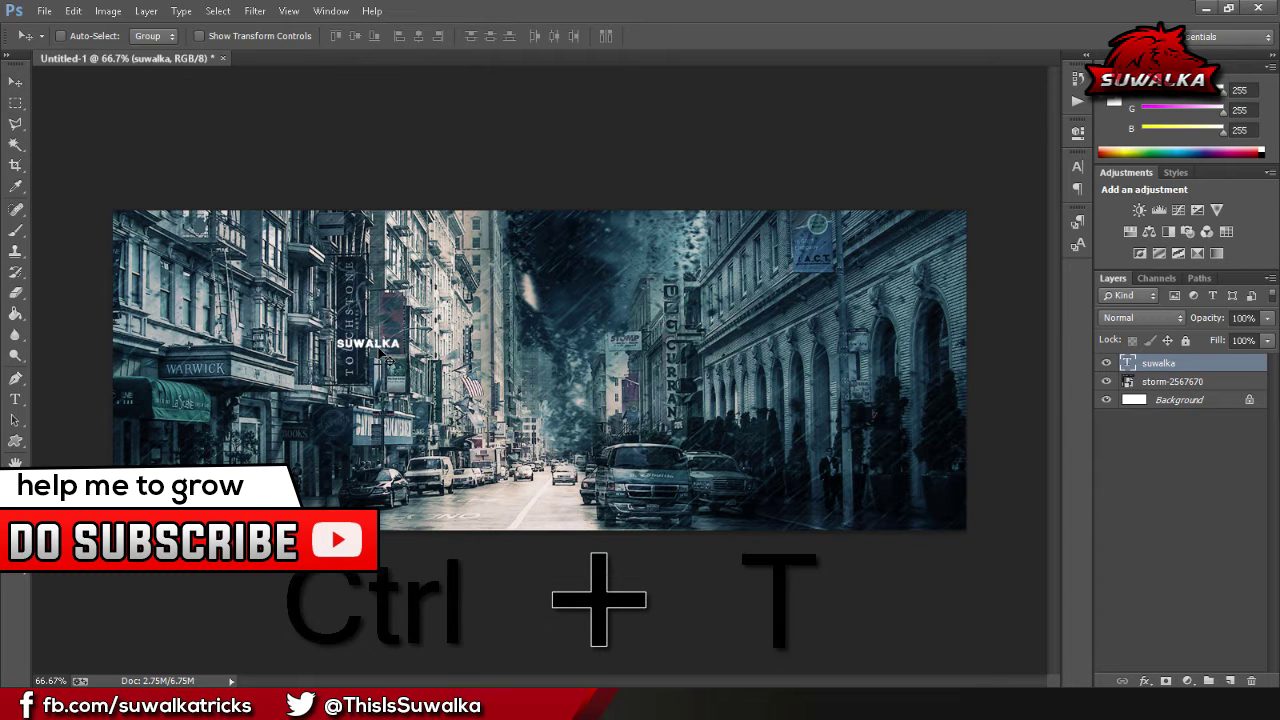
Enlarge the SUWALKA text across the banner and centre it vertically and horizontally
key(ctrl+t)
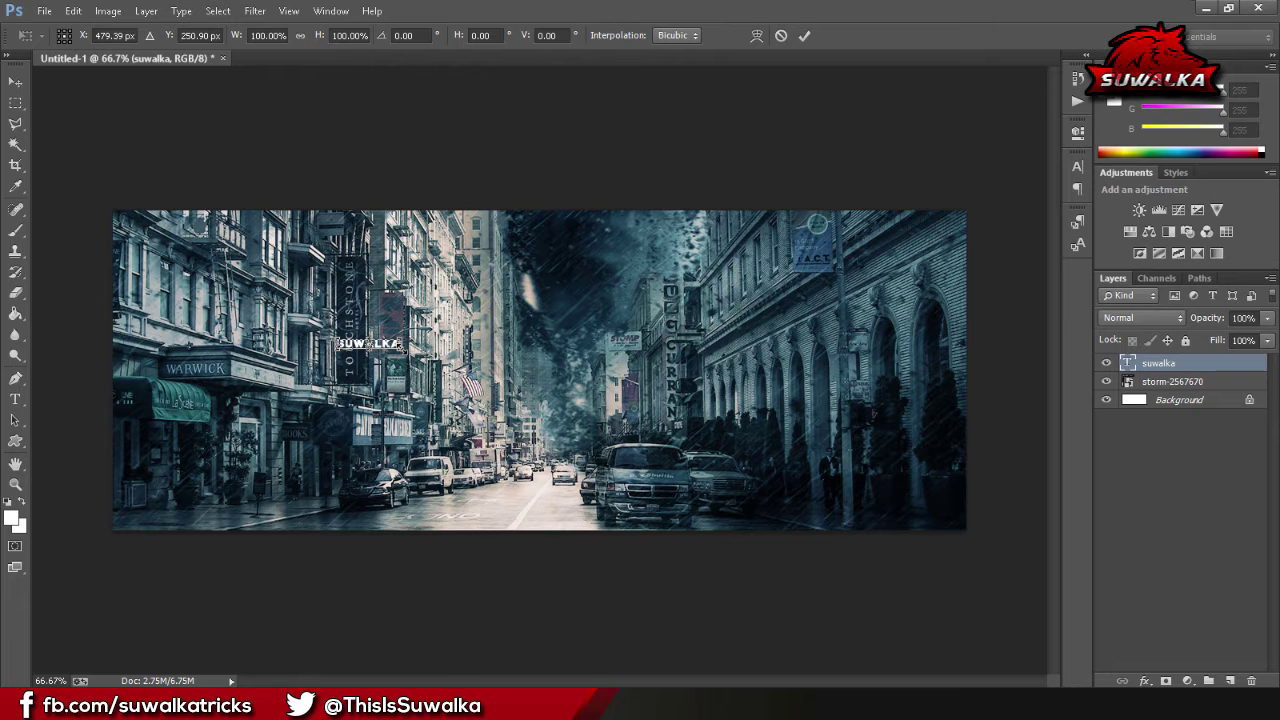
drag(404, 350, 628, 388)
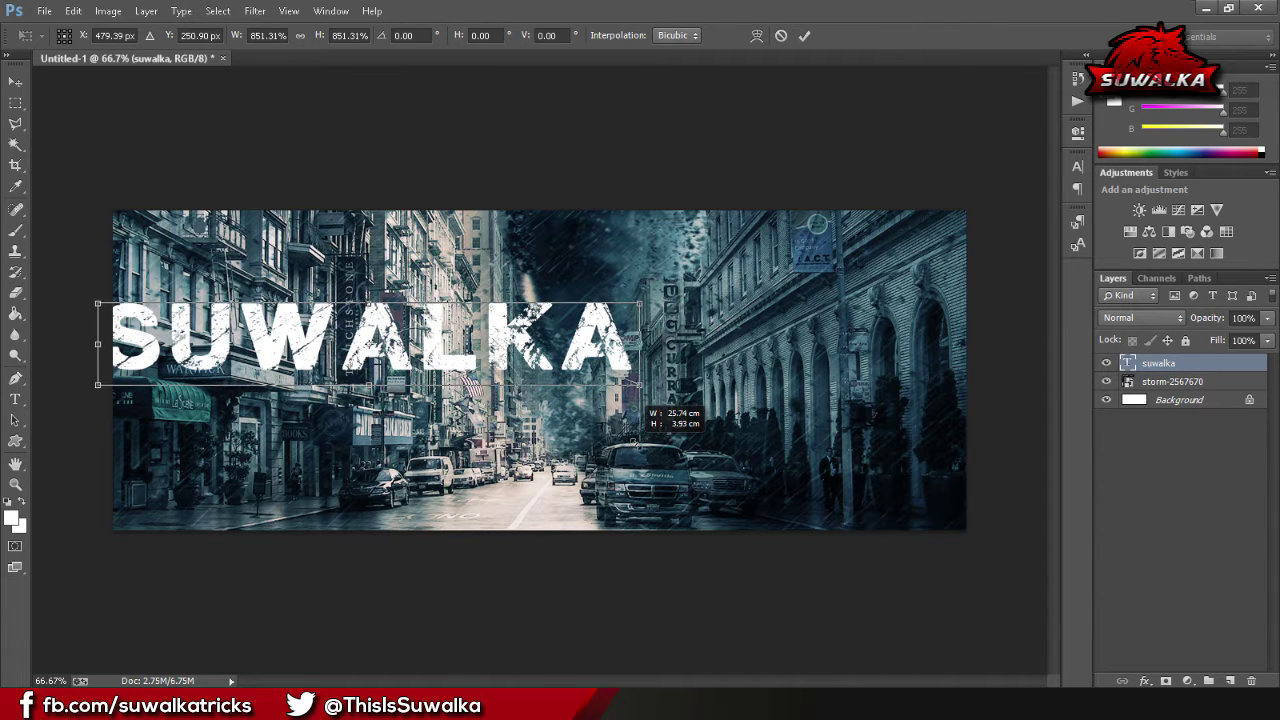
drag(630, 443, 655, 452)
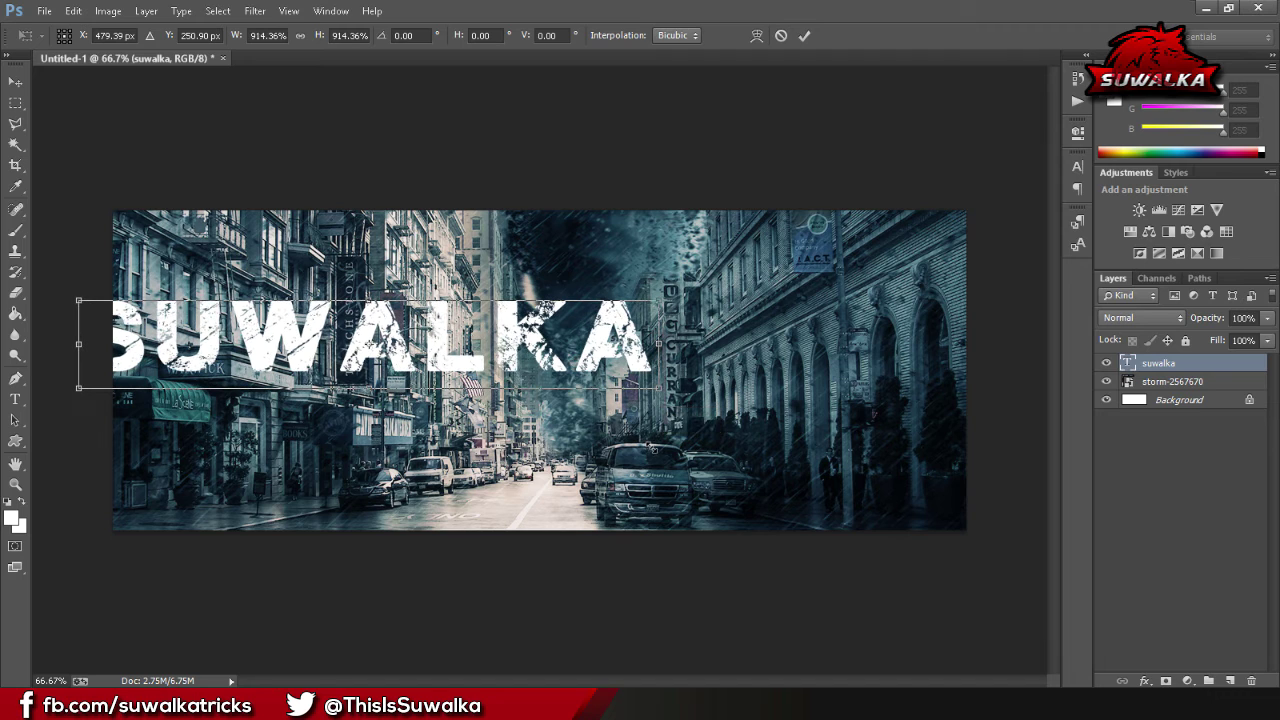
key(ctrl+a)
click(806, 36)
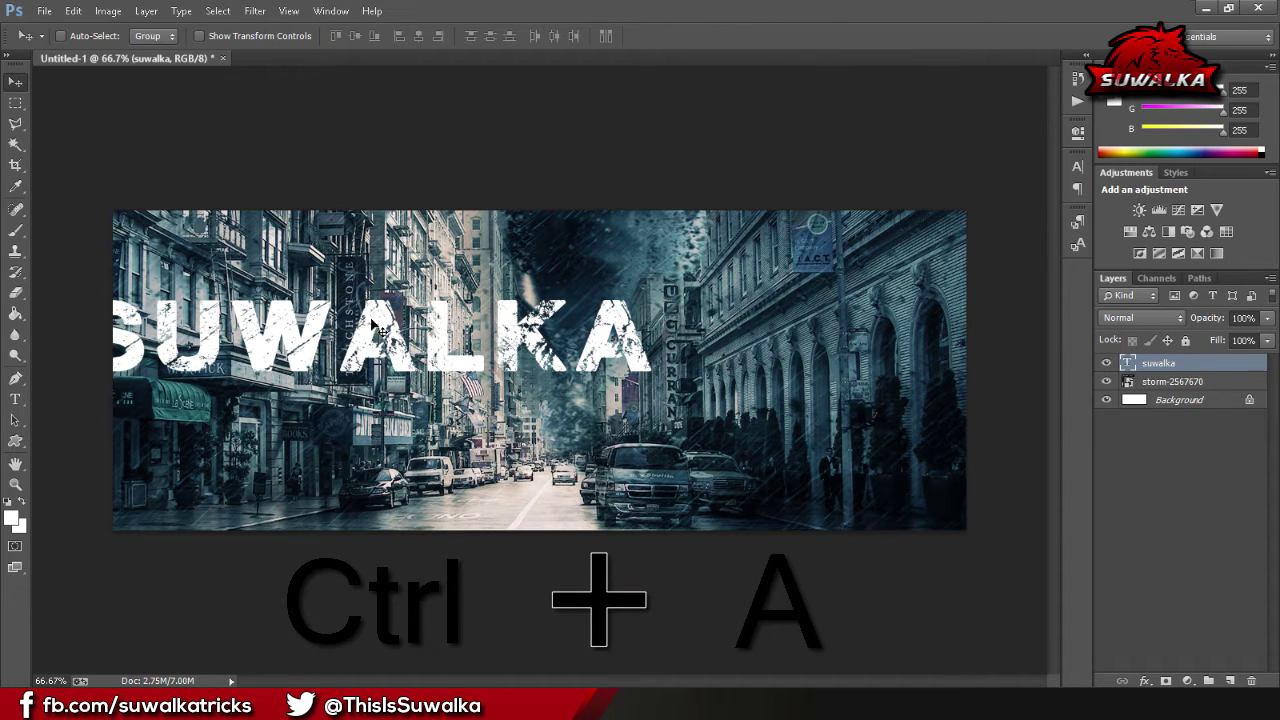
click(355, 36)
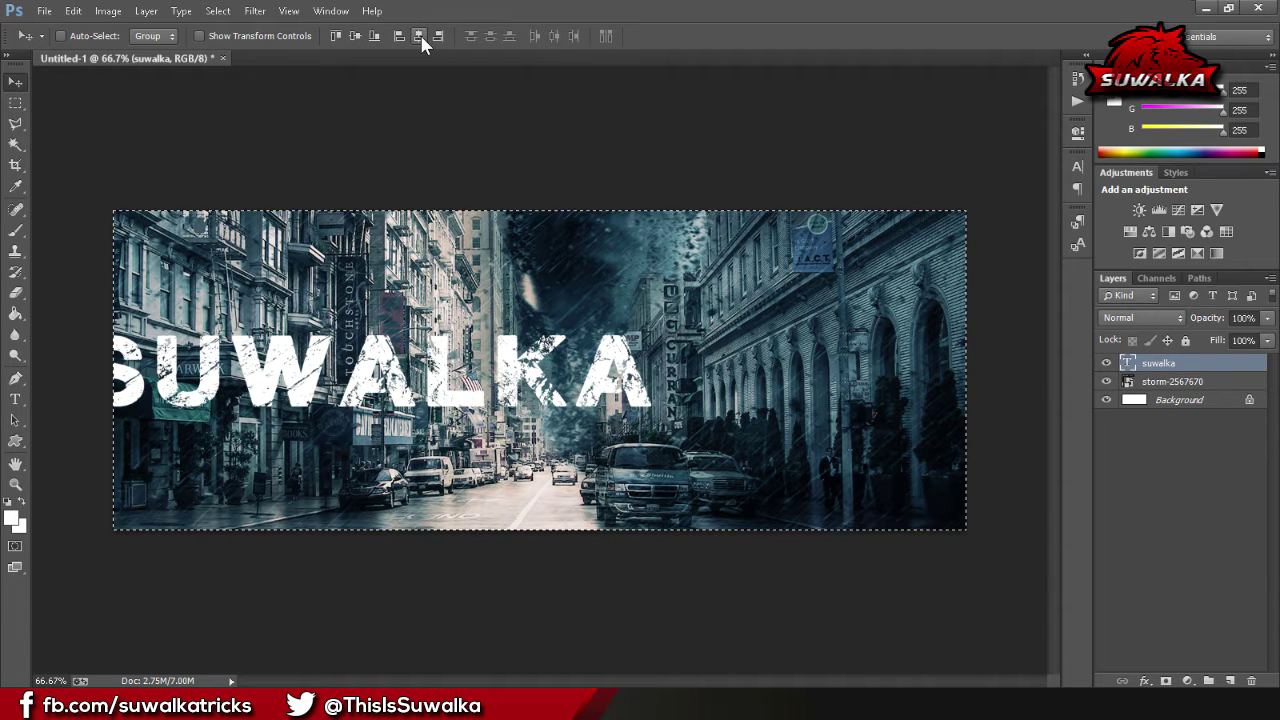
click(421, 37)
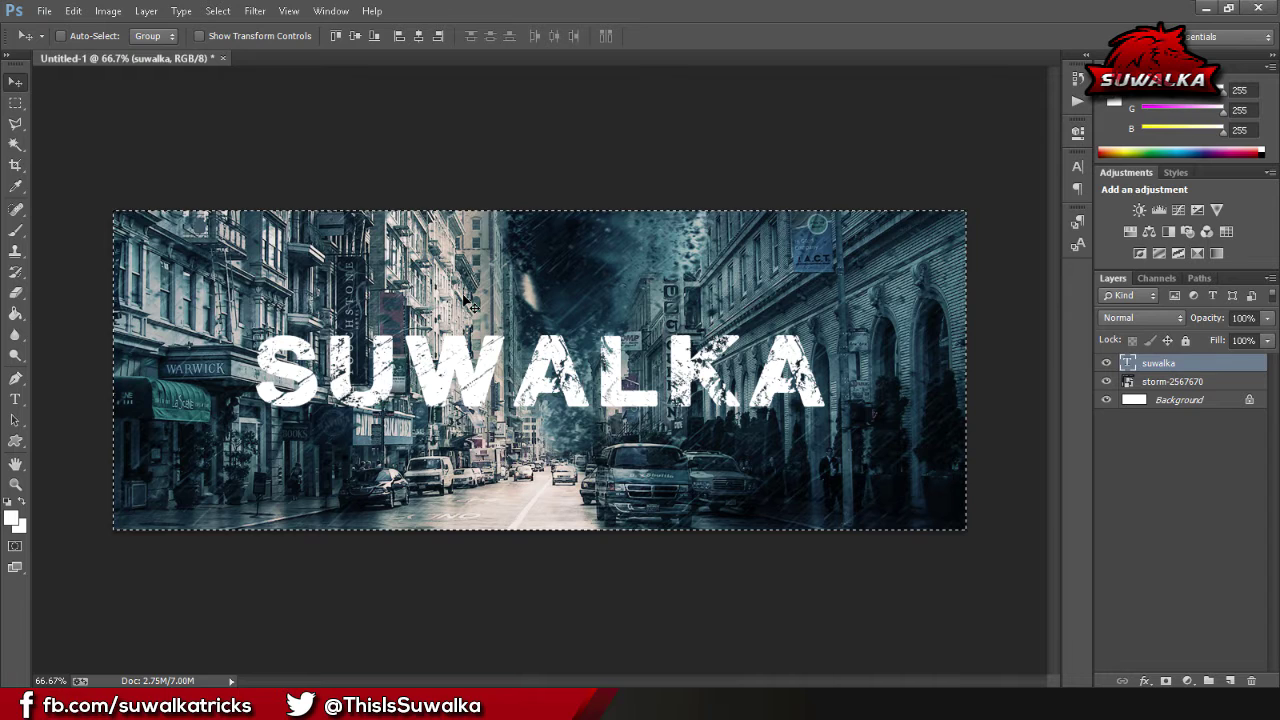
Scale the SUWALKA text down to 96.5% and commit the resize
key(ctrl+d)
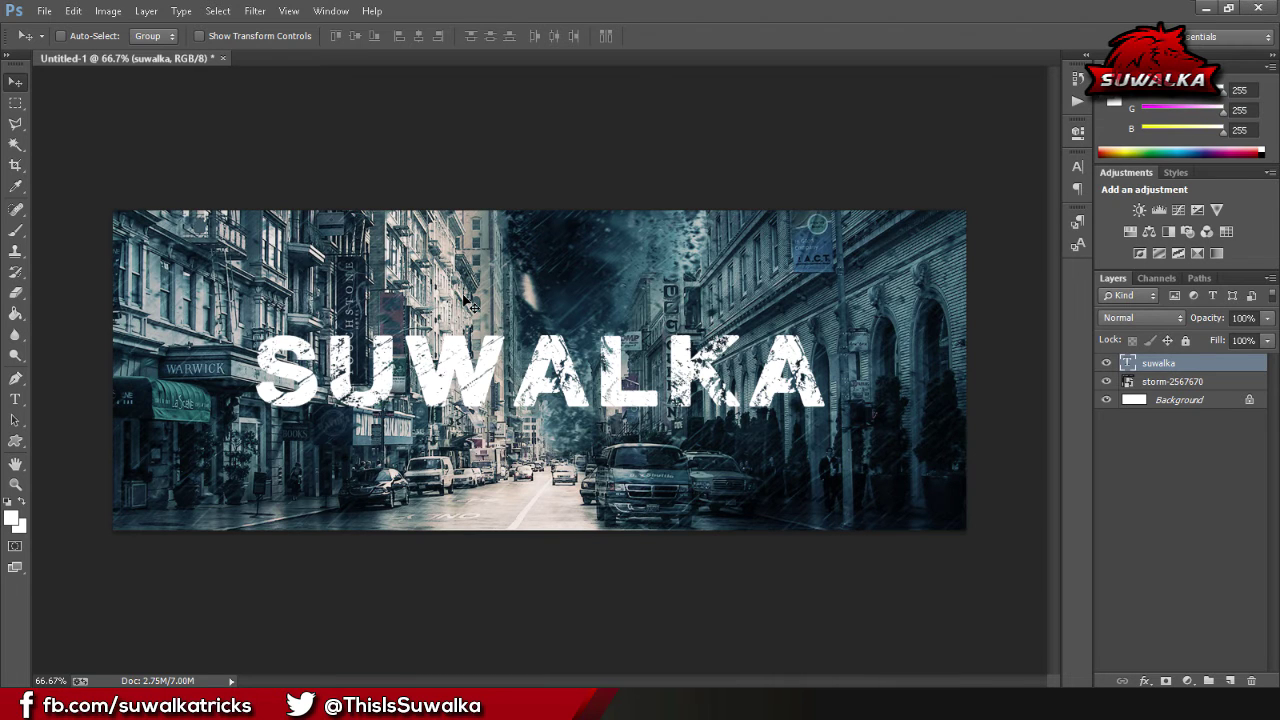
key(ctrl+t)
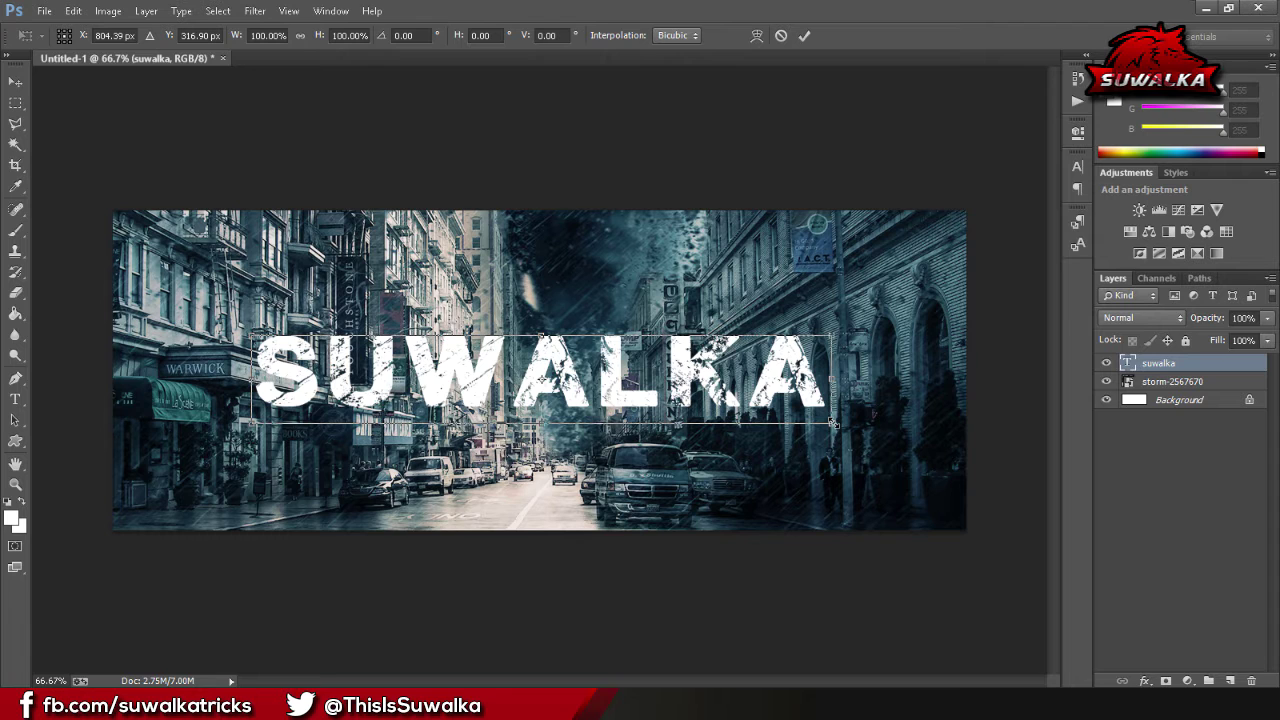
drag(832, 423, 822, 423)
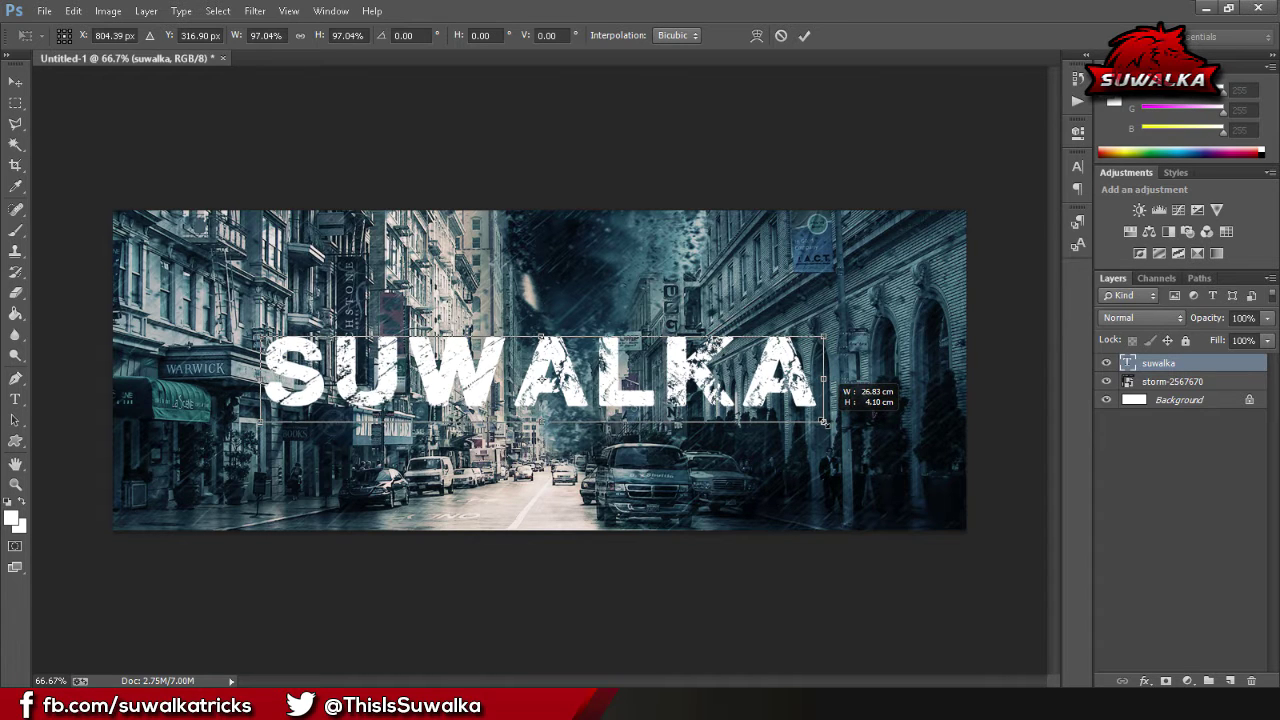
click(802, 37)
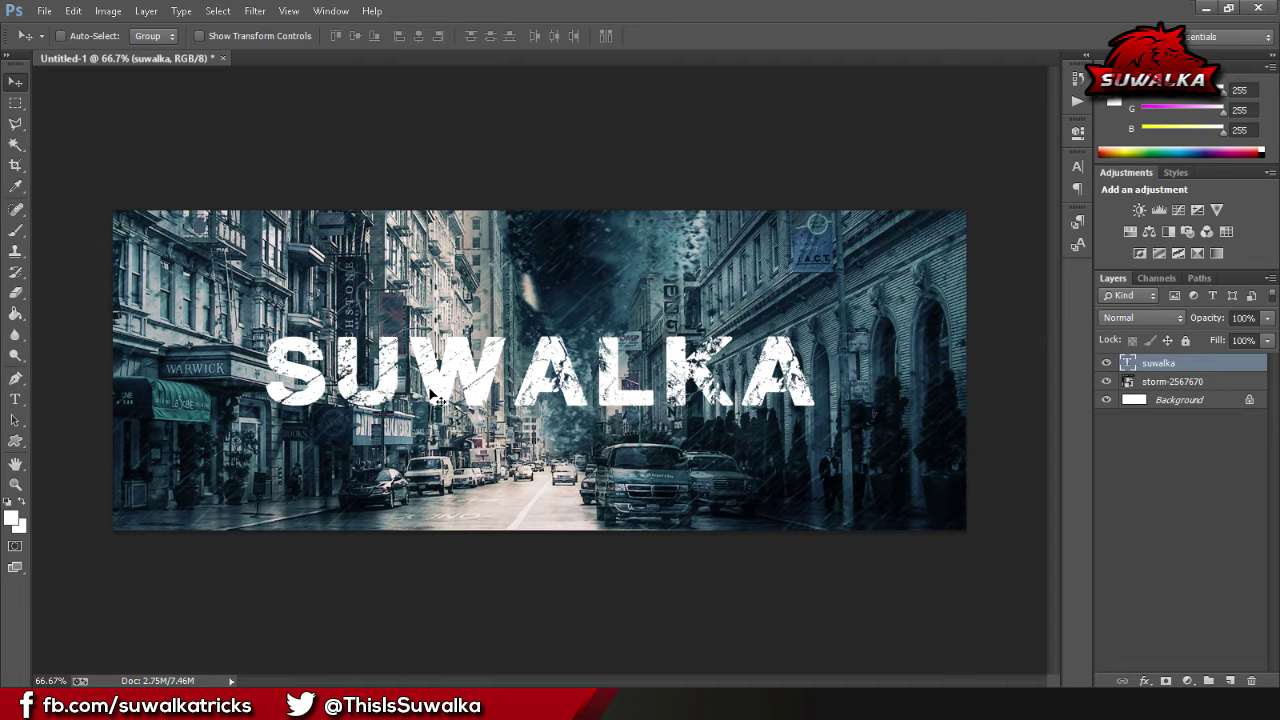
Nudge the SUWALKA text up two steps and open Blending Options for its layer
key(Up)
key(Up)
key(Up)
key(Up)
key(Up)
key(Up)
key(Up)
key(Up)
key(Up)
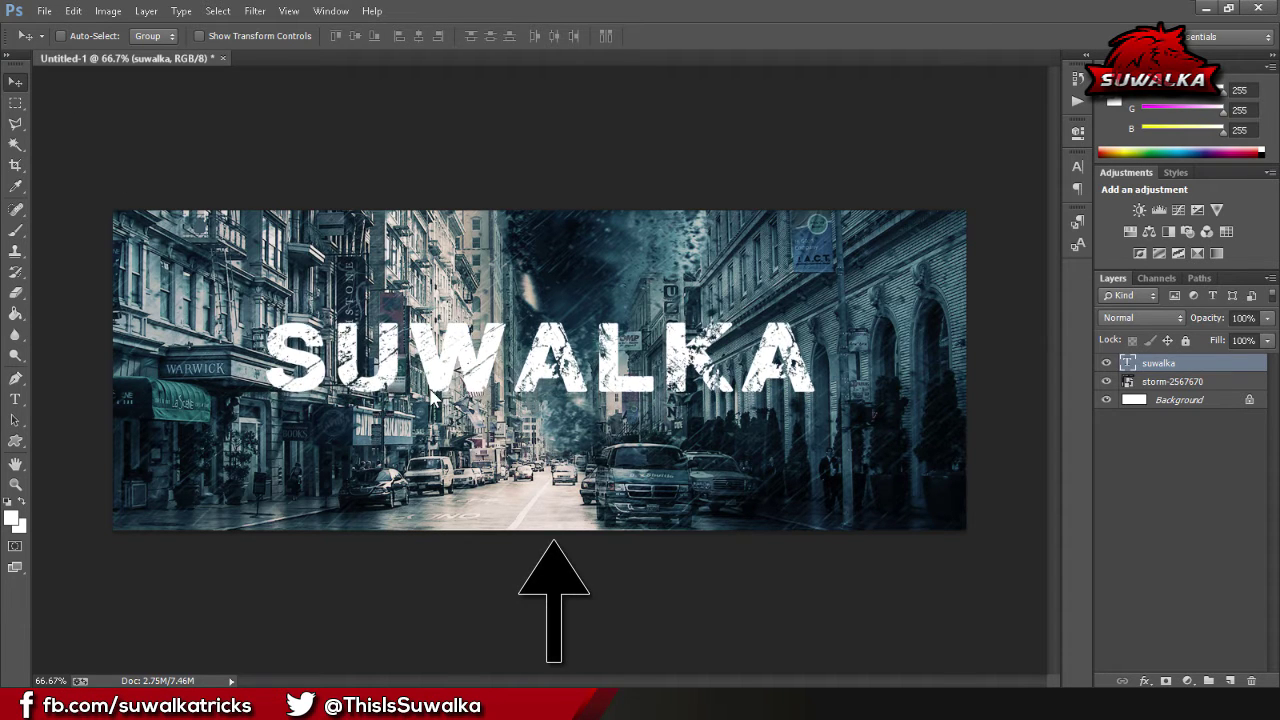
key(Up)
key(Up)
key(Up)
key(Up)
key(Up)
key(Up)
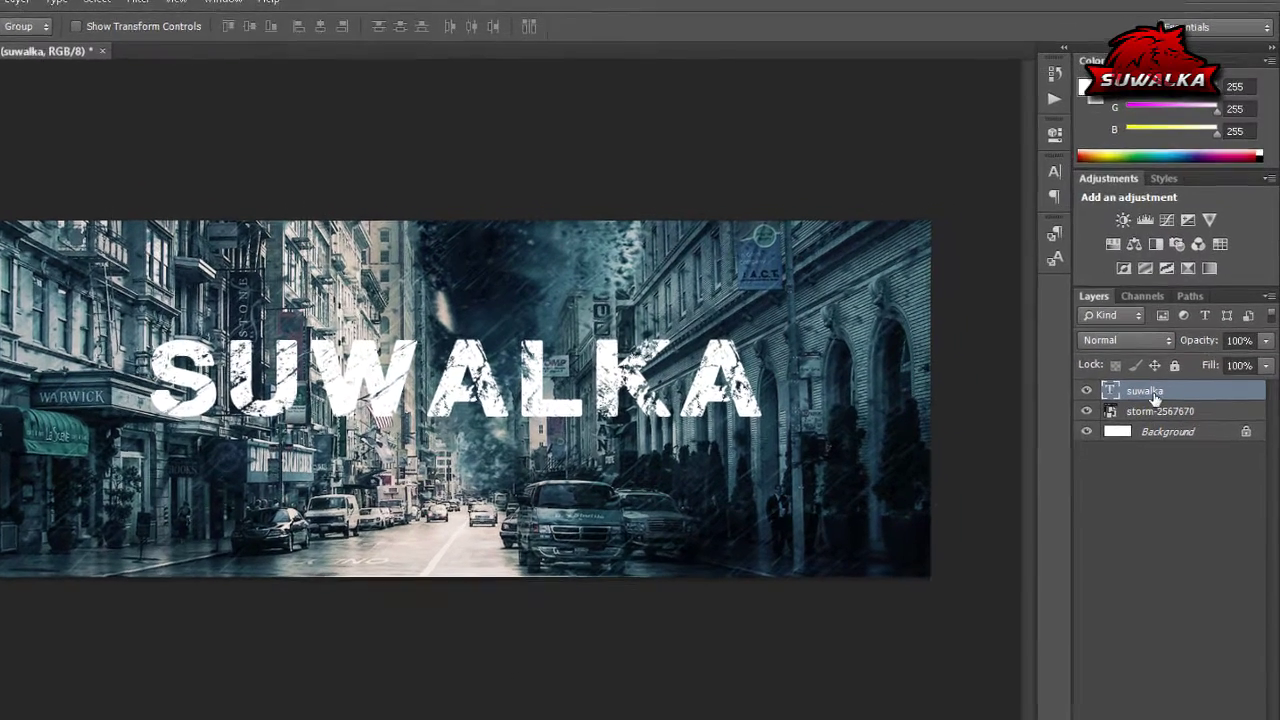
right_click(1163, 364)
click(975, 102)
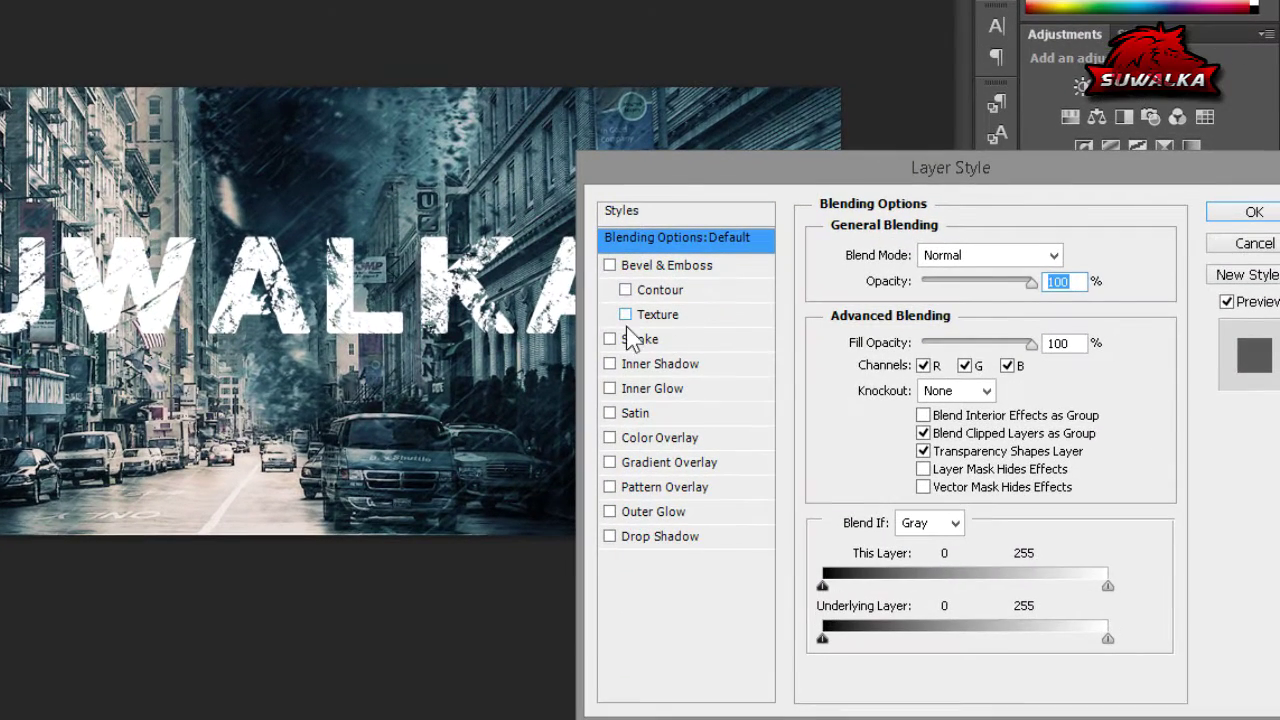
Add a dark Stroke to the text, trying and then removing a Color Overlay
click(610, 340)
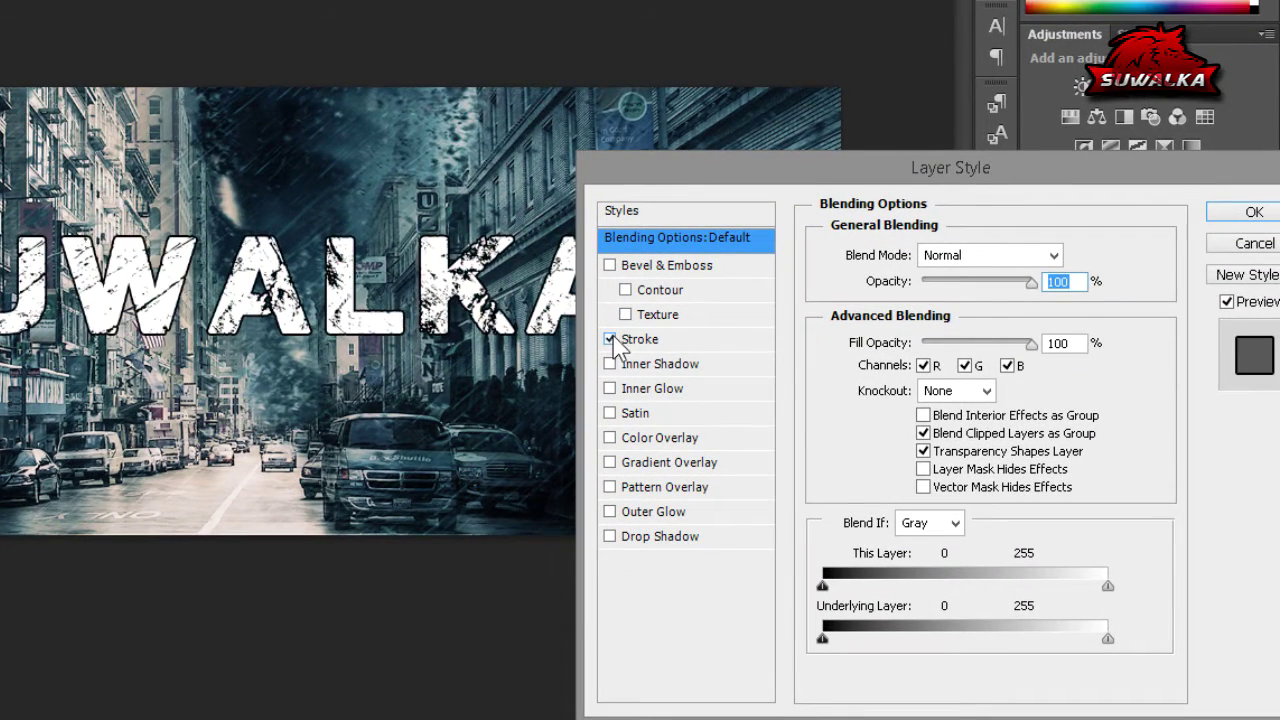
drag(743, 165, 724, 163)
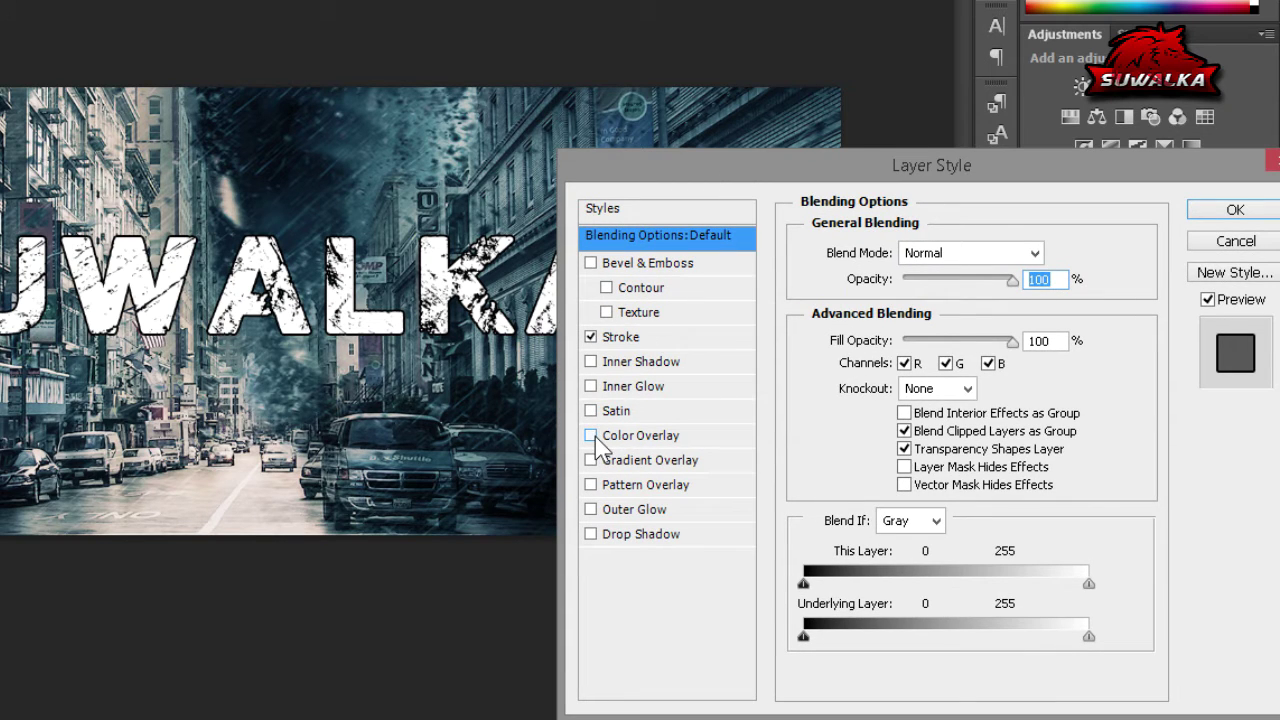
click(591, 436)
click(593, 437)
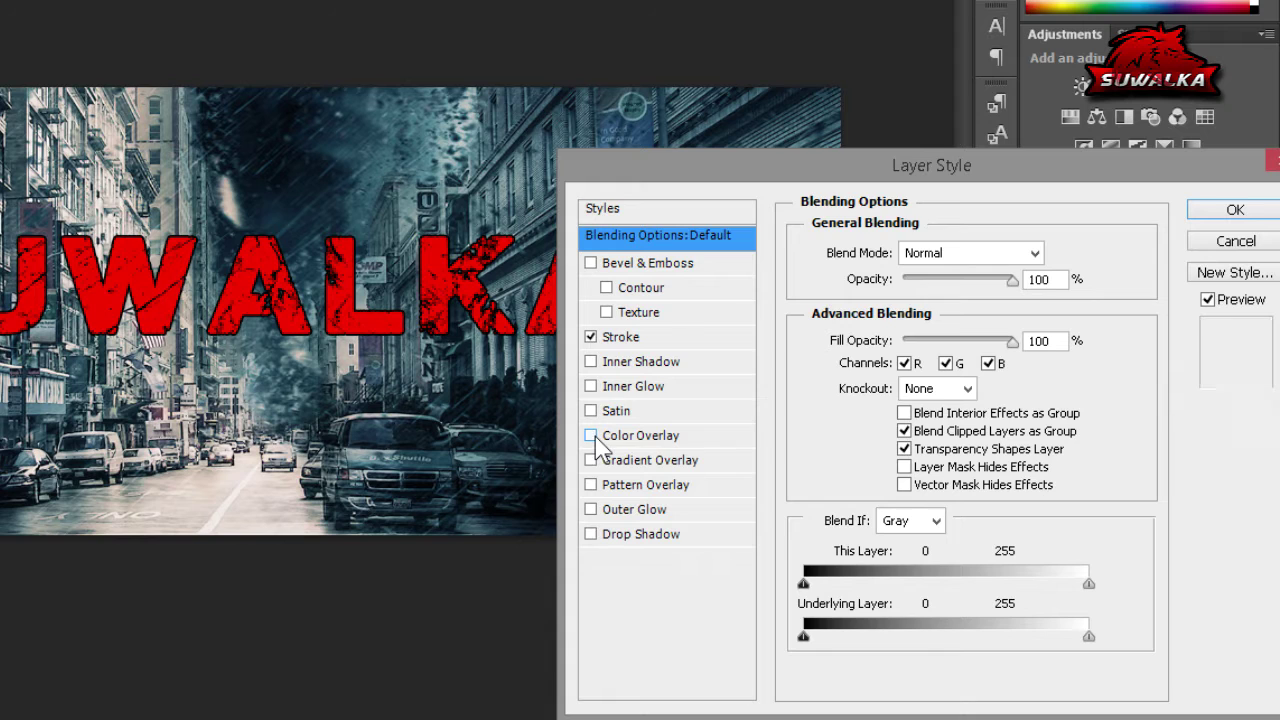
Add a Gradient Overlay with Multiply blend mode at 36% opacity
click(591, 460)
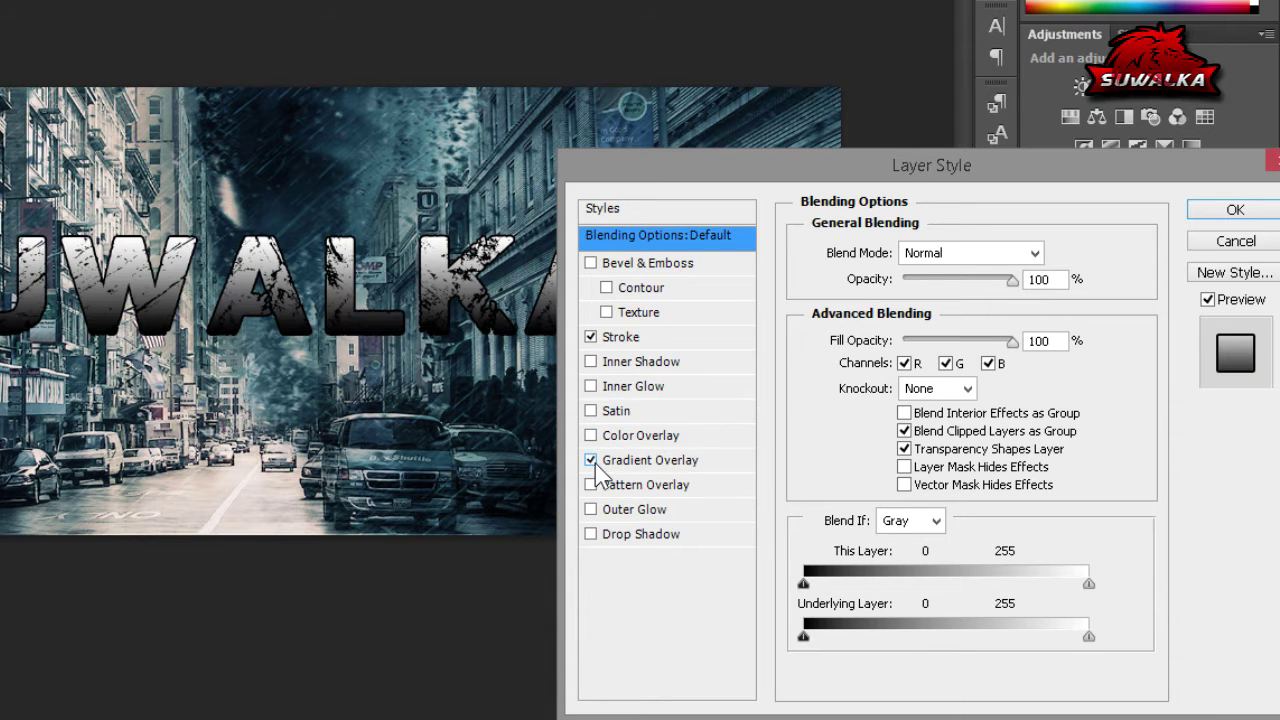
click(640, 460)
click(983, 259)
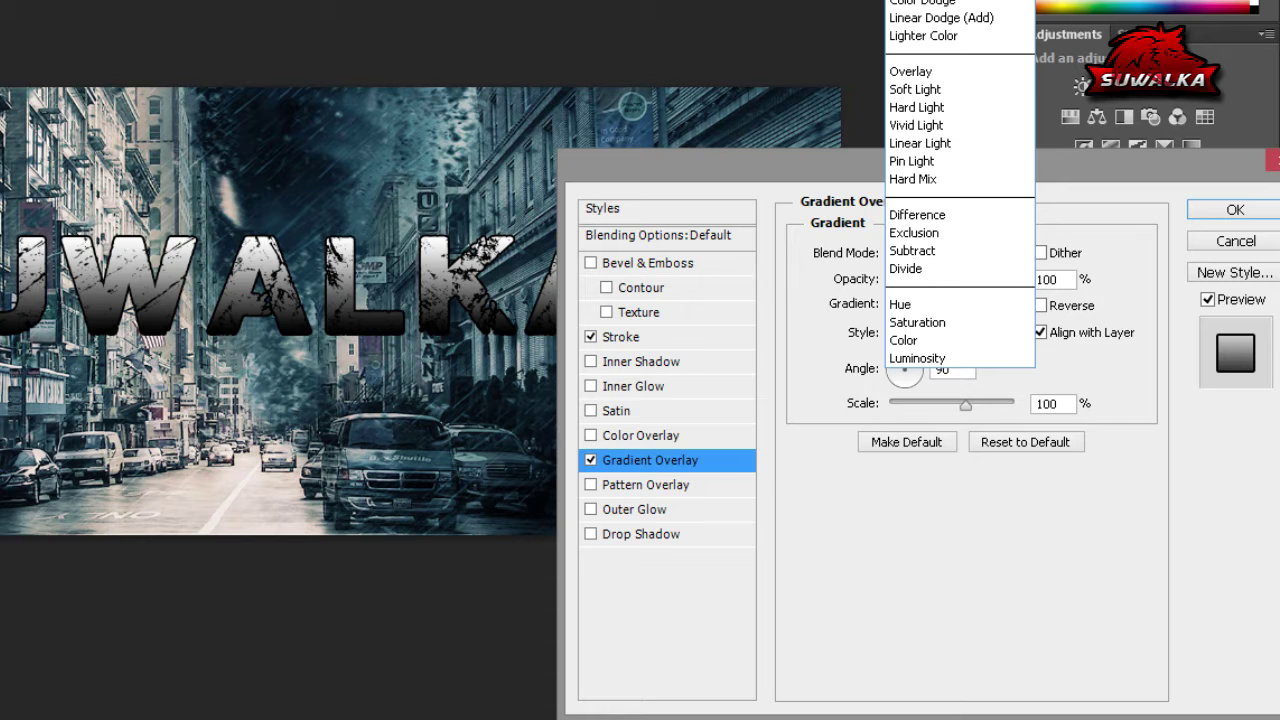
key(Return)
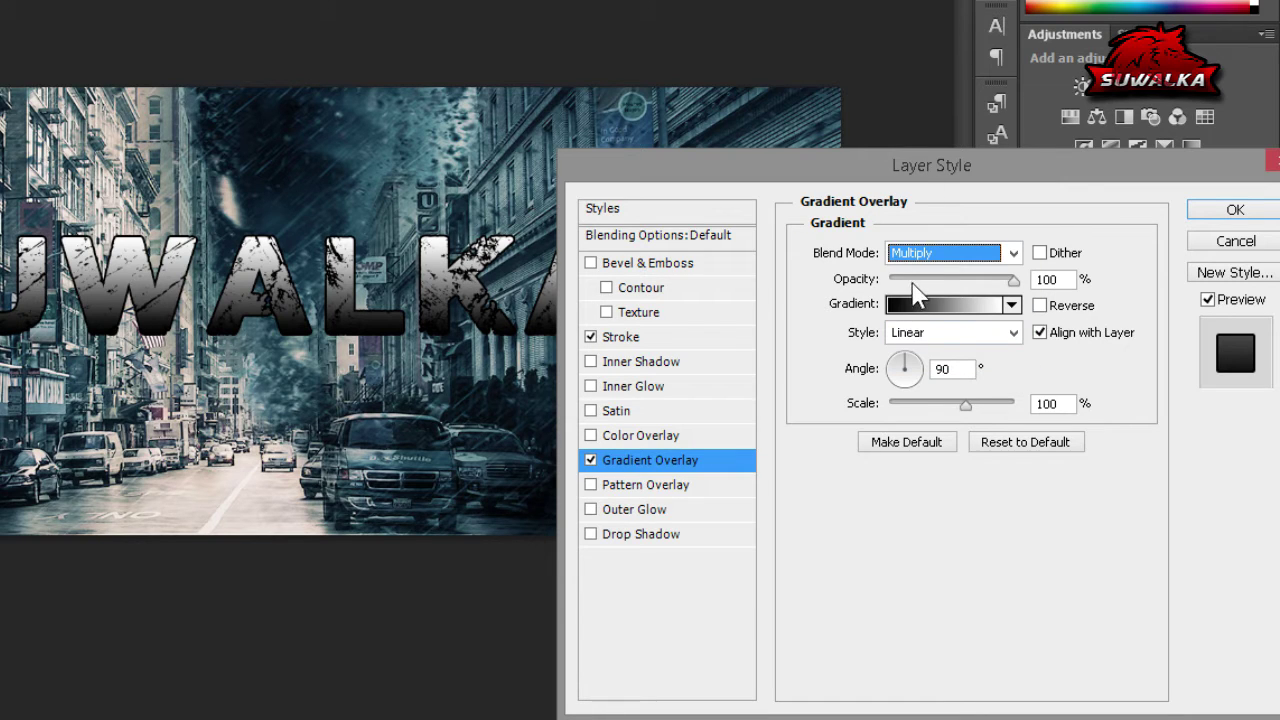
click(941, 279)
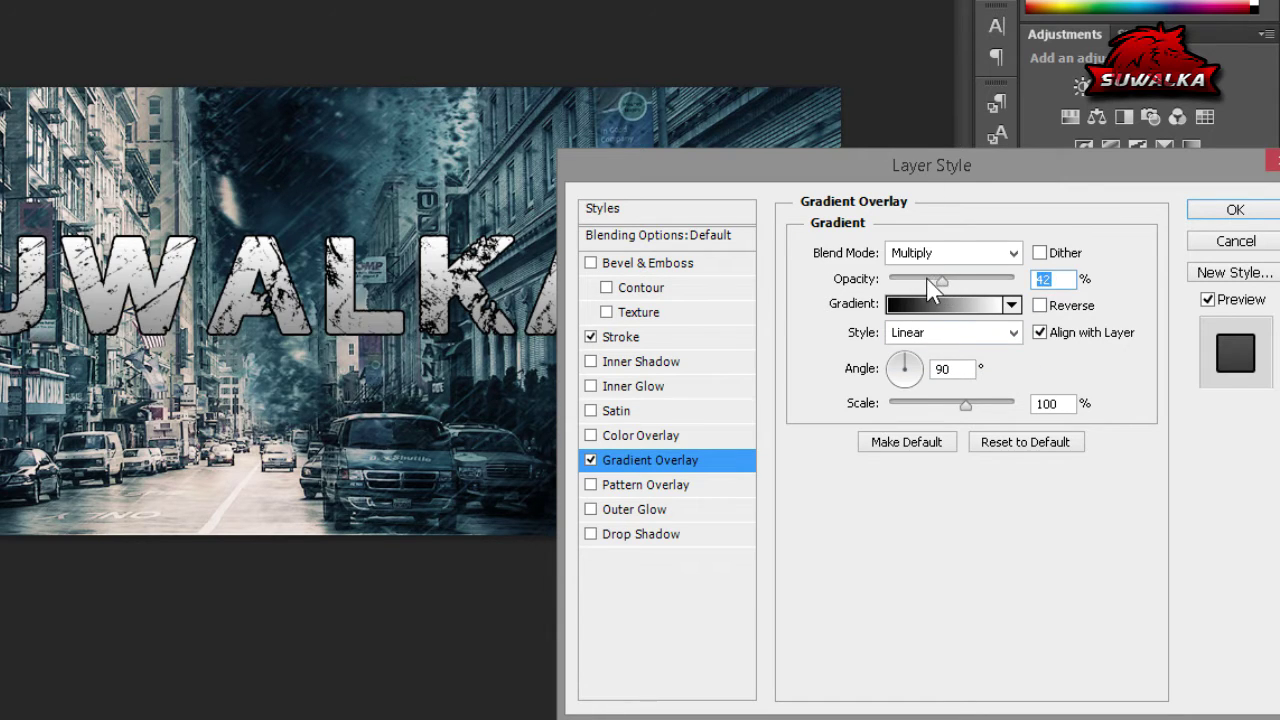
click(927, 281)
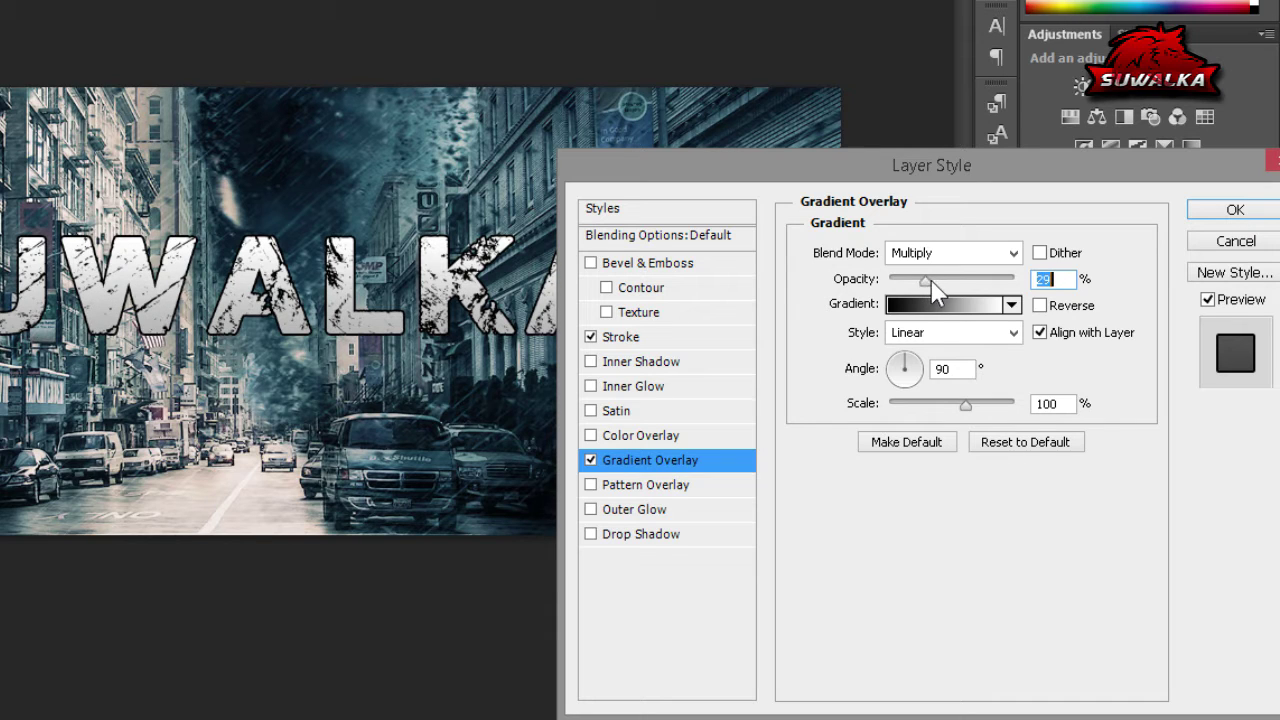
click(934, 280)
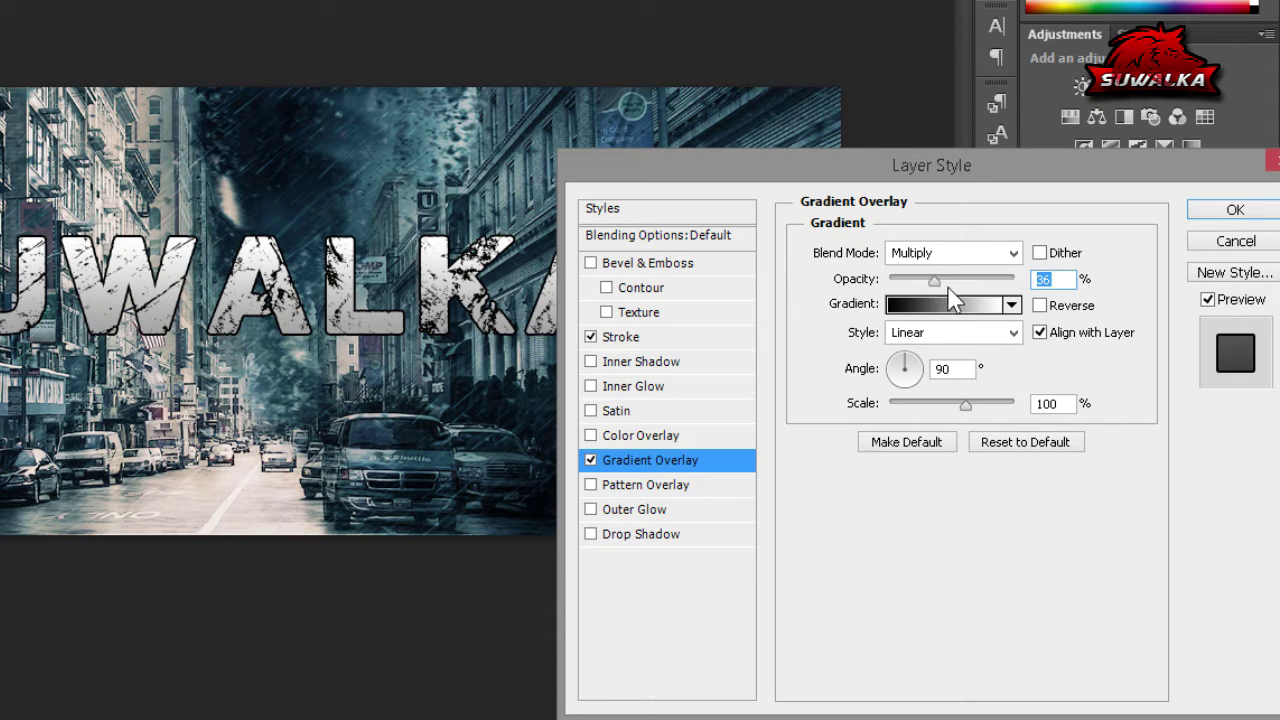
Add a Drop Shadow with 5% spread and apply the layer styles with OK
click(624, 536)
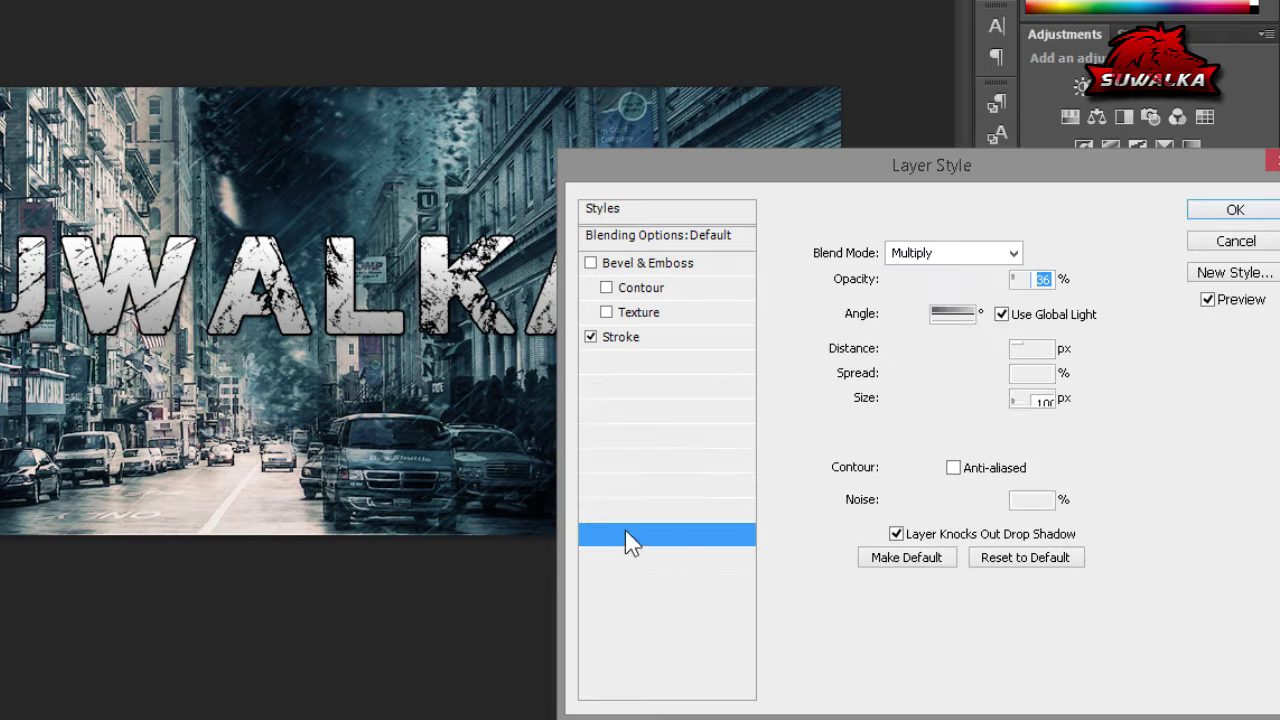
double_click(1037, 374)
key(BackSpace)
text(5)
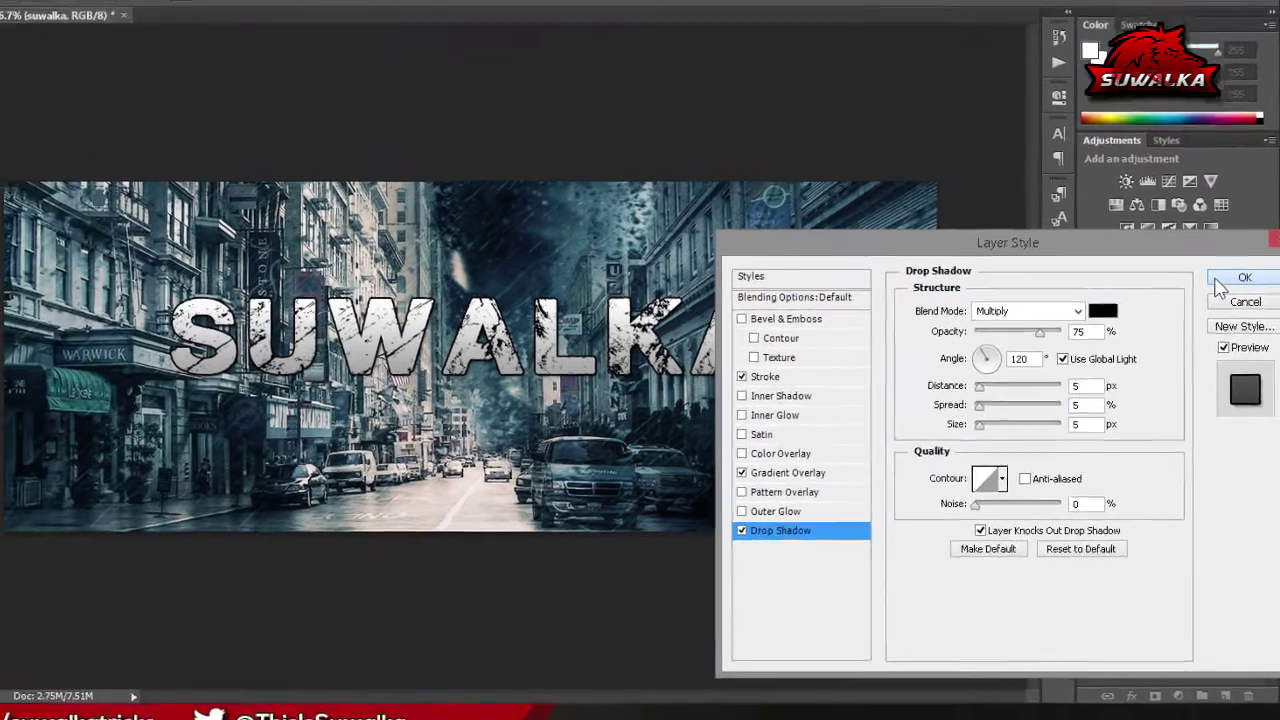
click(1203, 212)
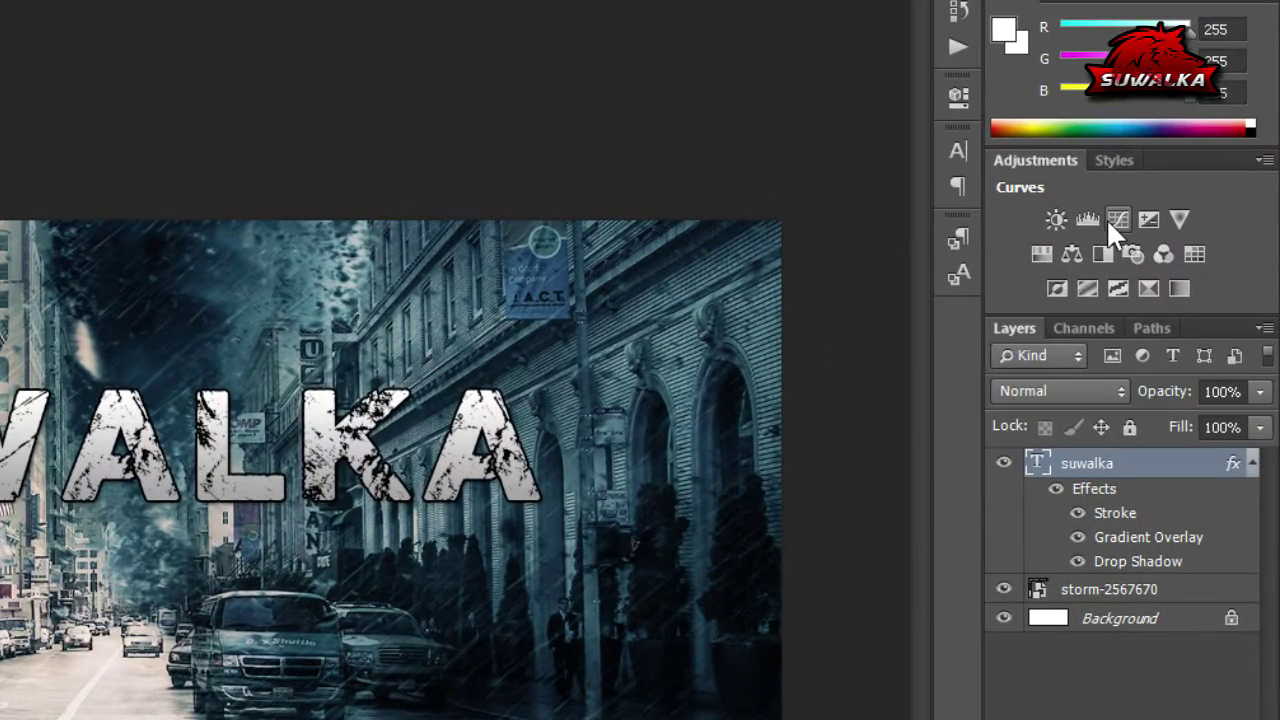
Add a Curves adjustment layer with an S-curve: brighter highlights, darker shadows
click(1115, 218)
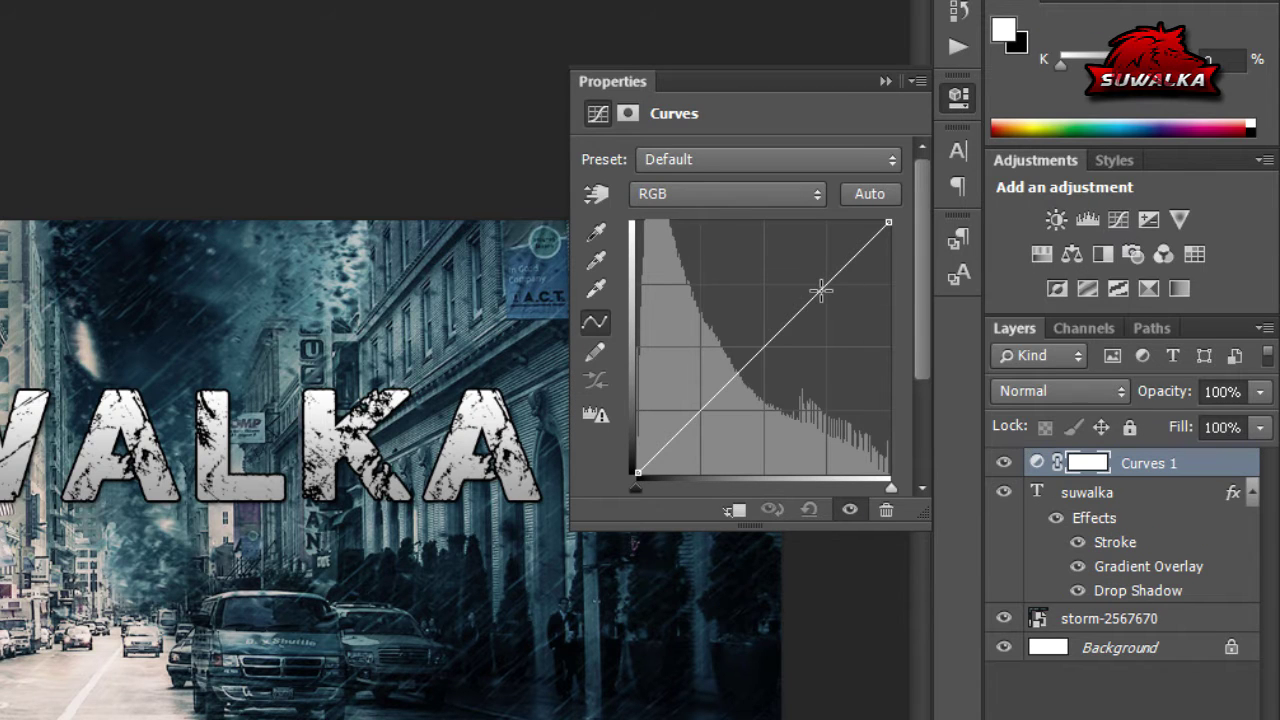
drag(822, 286, 821, 273)
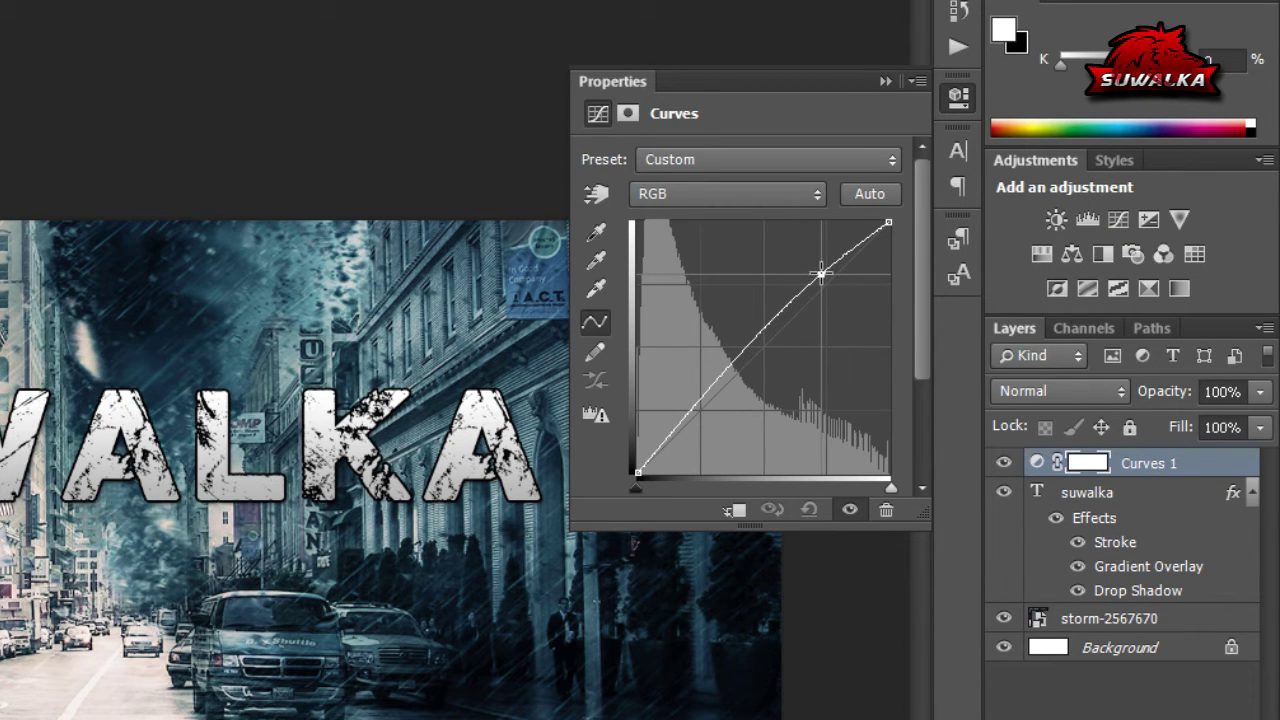
click(745, 347)
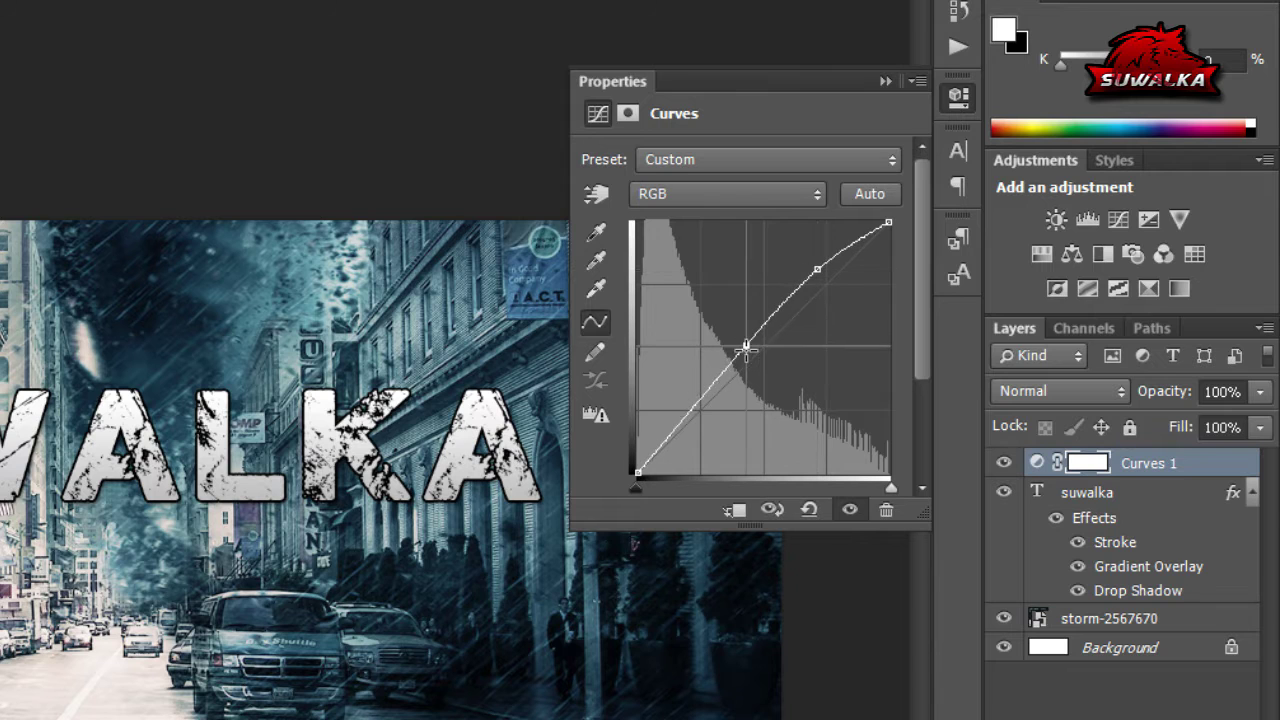
drag(745, 347, 739, 374)
drag(734, 372, 733, 382)
click(818, 269)
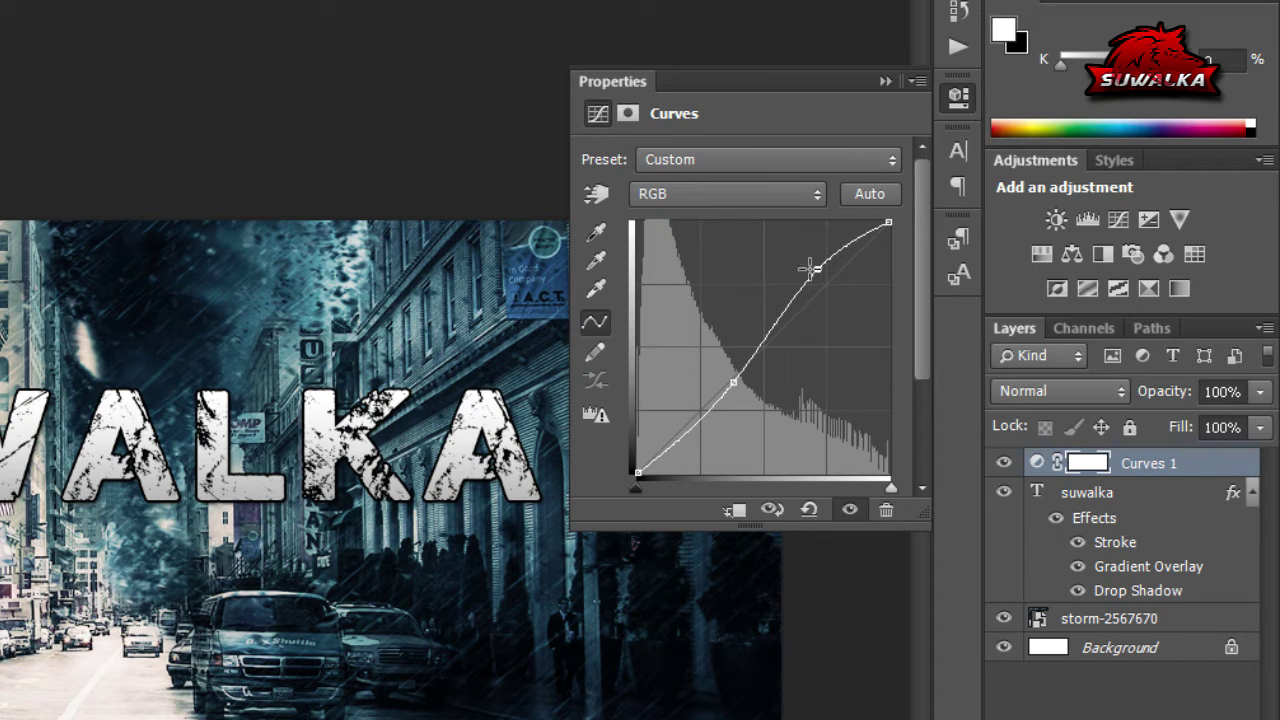
drag(810, 268, 806, 269)
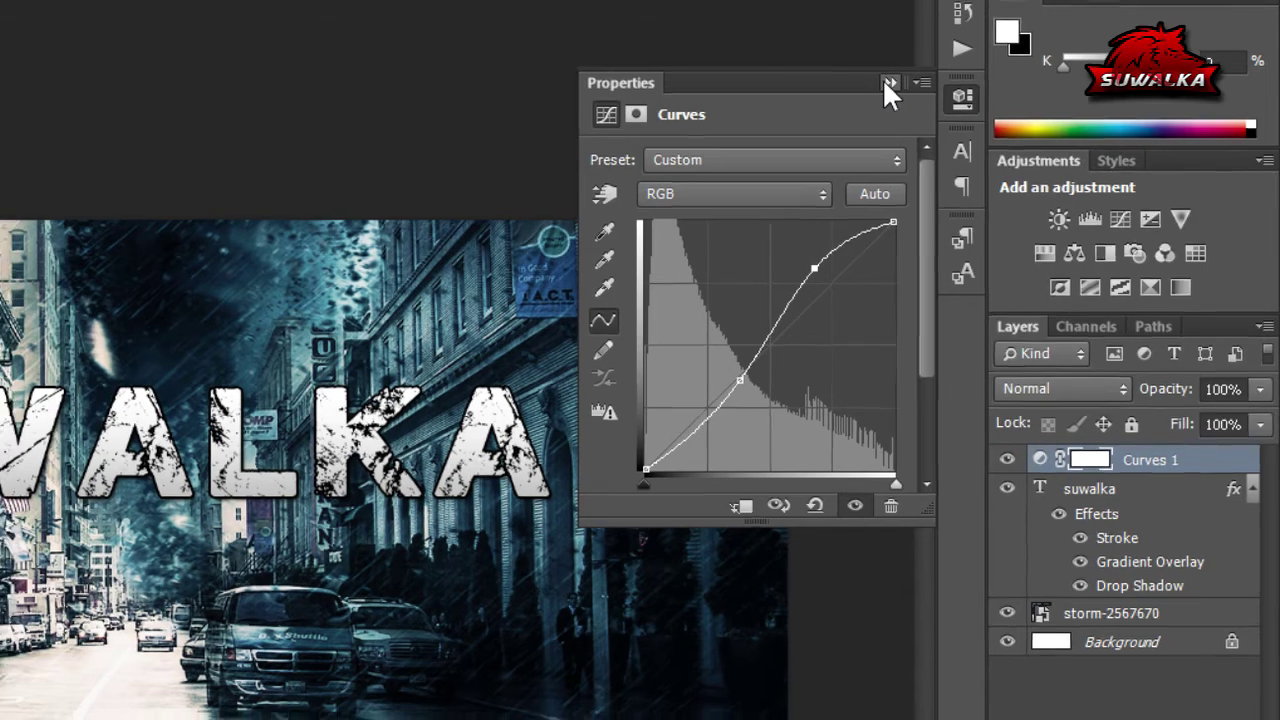
click(885, 82)
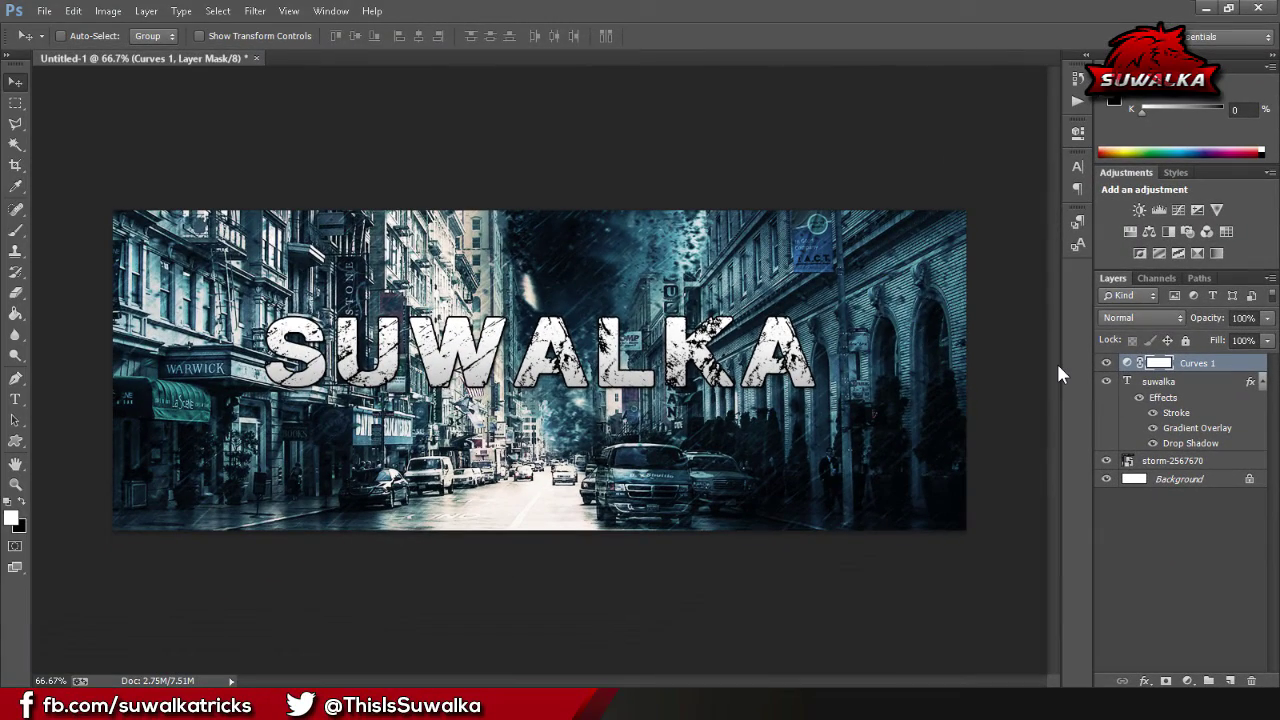
Add a new layer and set up a soft brush with black (000000) foreground
click(1229, 681)
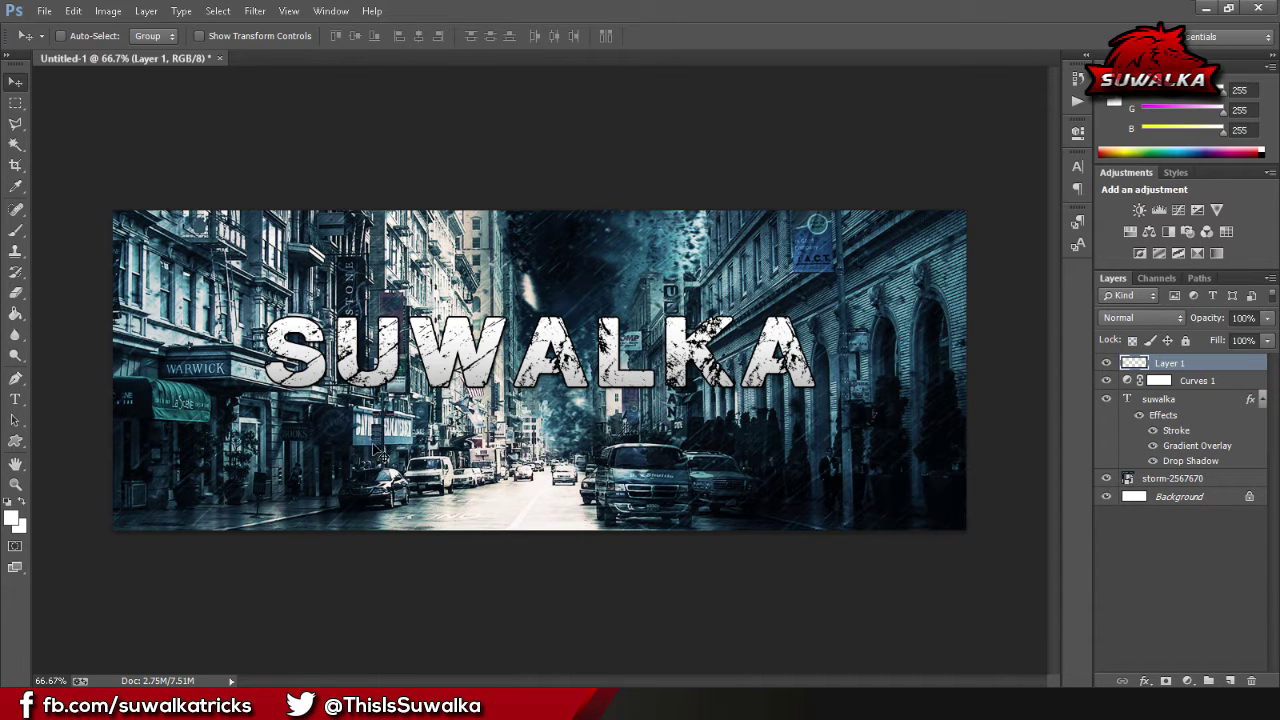
click(16, 229)
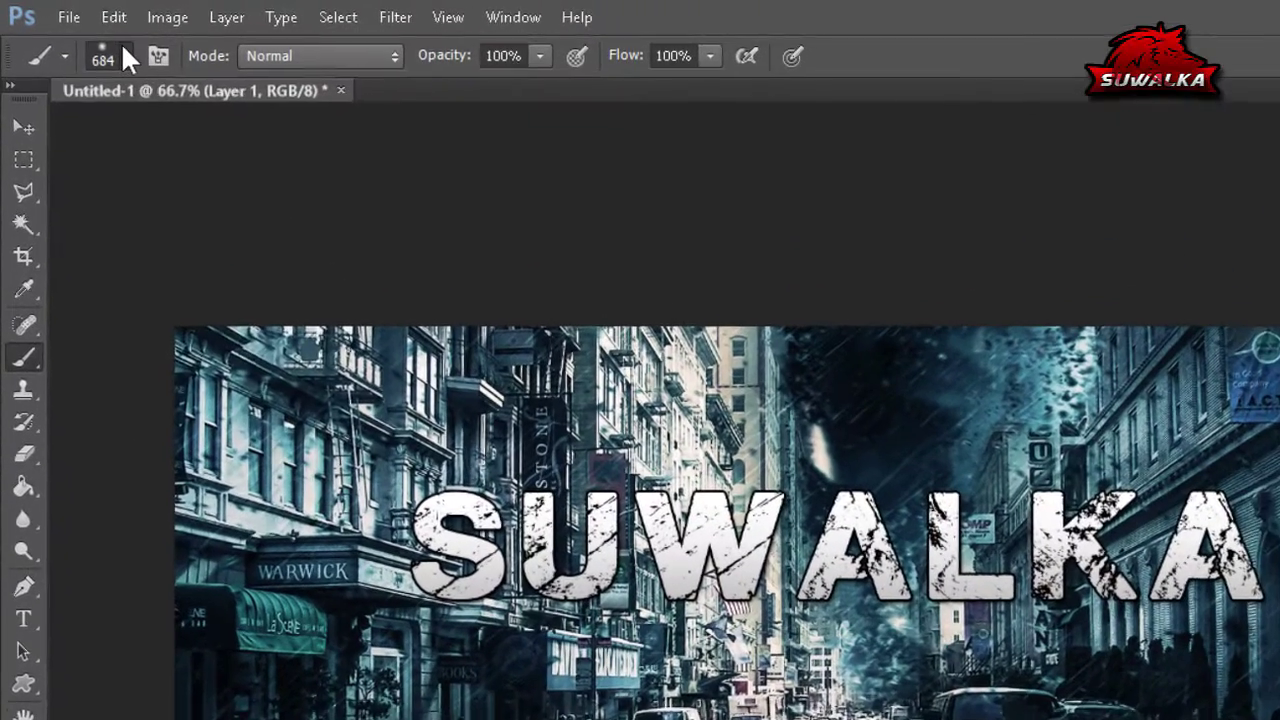
click(81, 36)
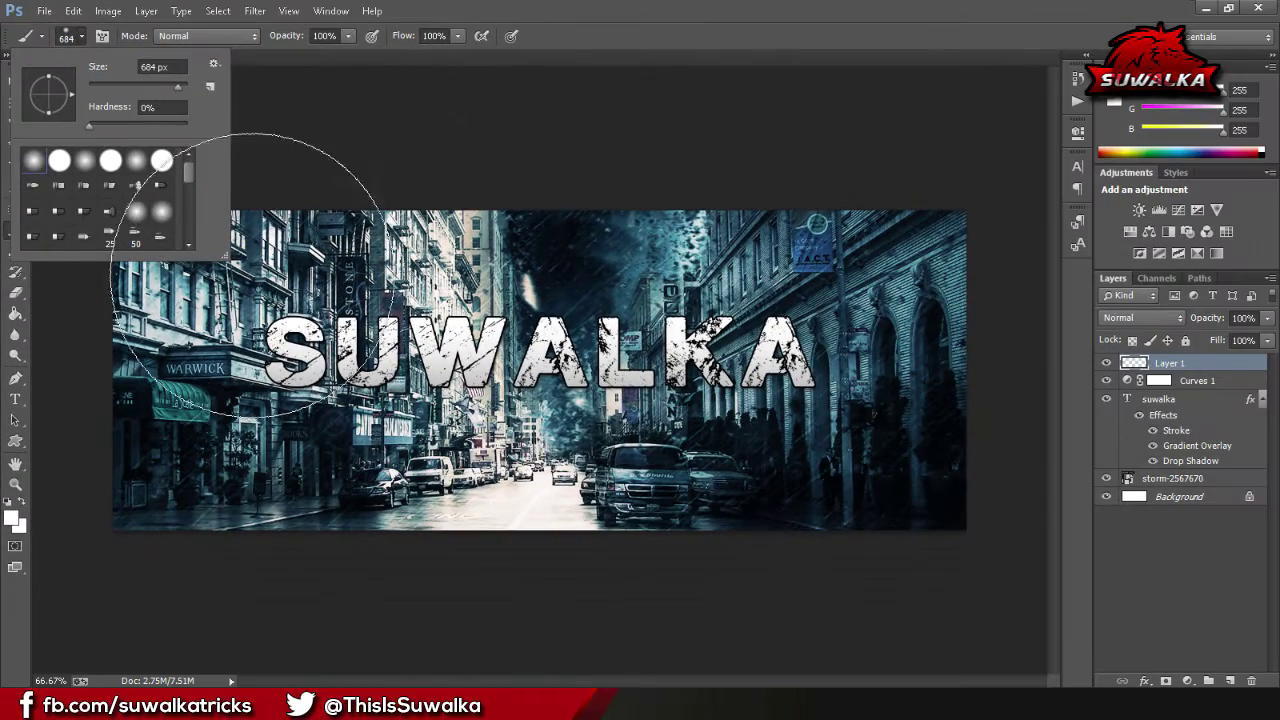
click(13, 516)
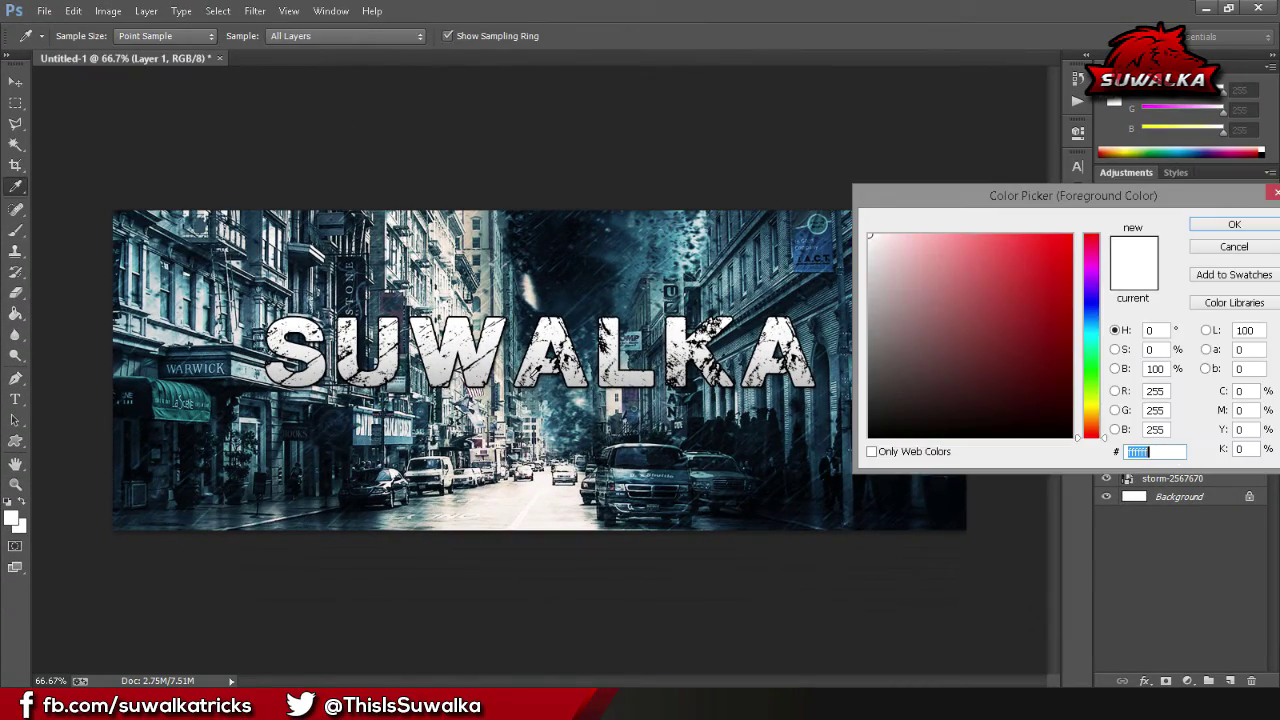
text(000000)
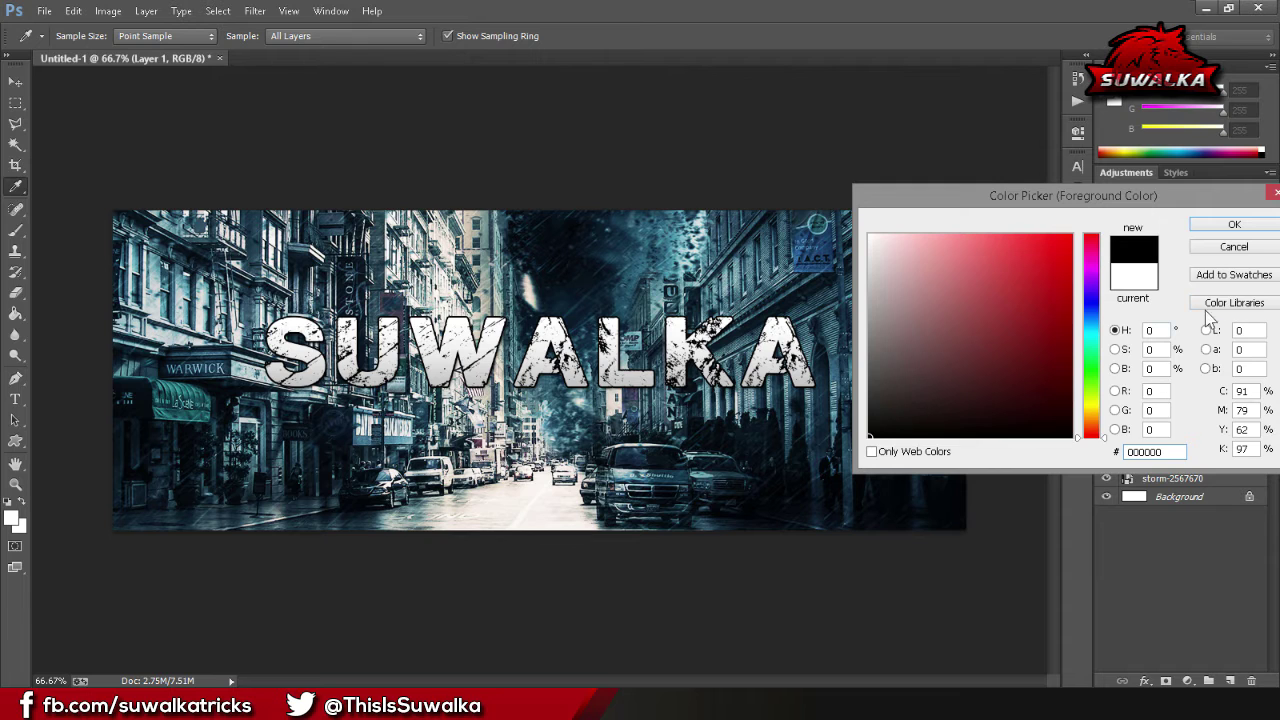
click(1234, 224)
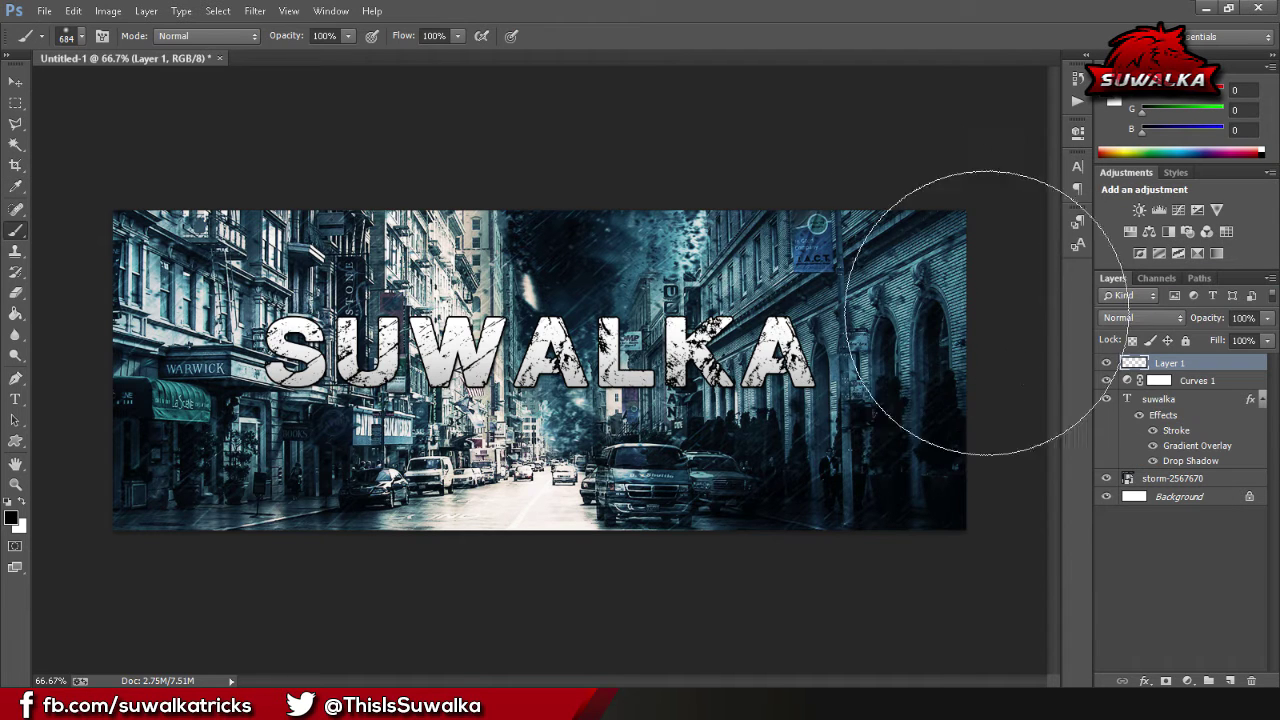
Paint dark left and right edges, fade Layer 1 to 10%, and add Layer 2
drag(985, 312, 904, 235)
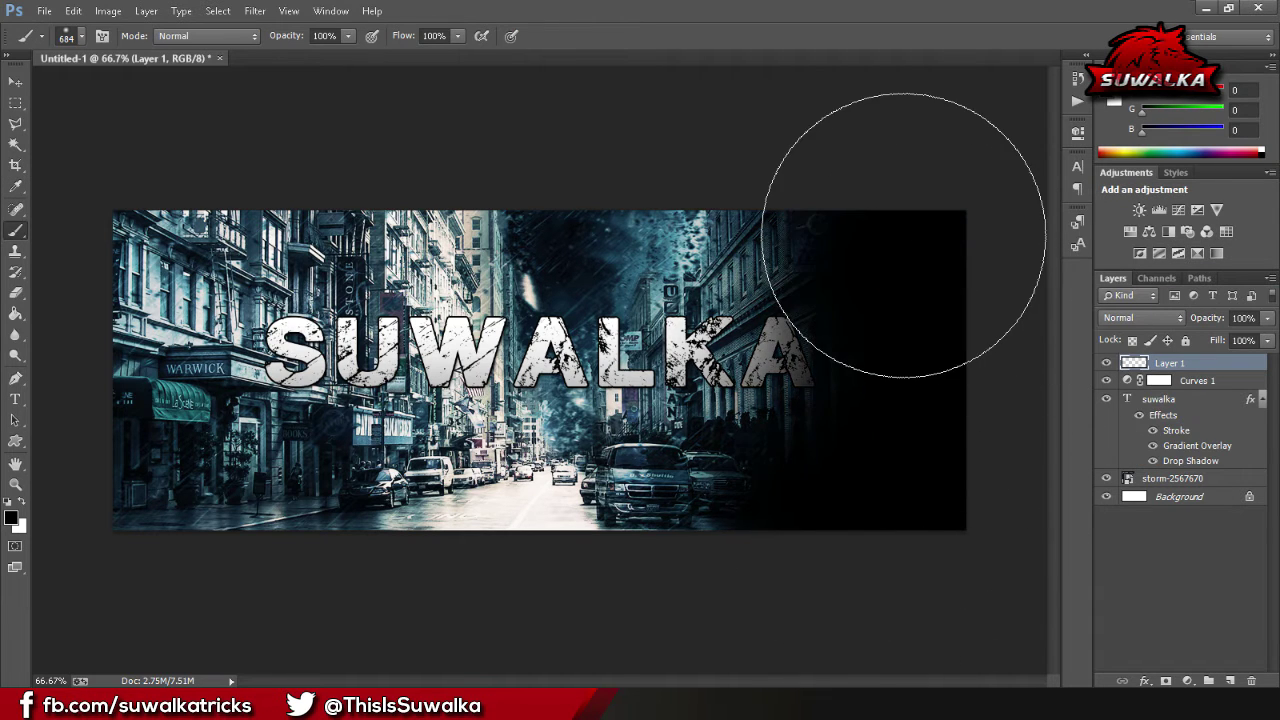
drag(171, 314, 186, 557)
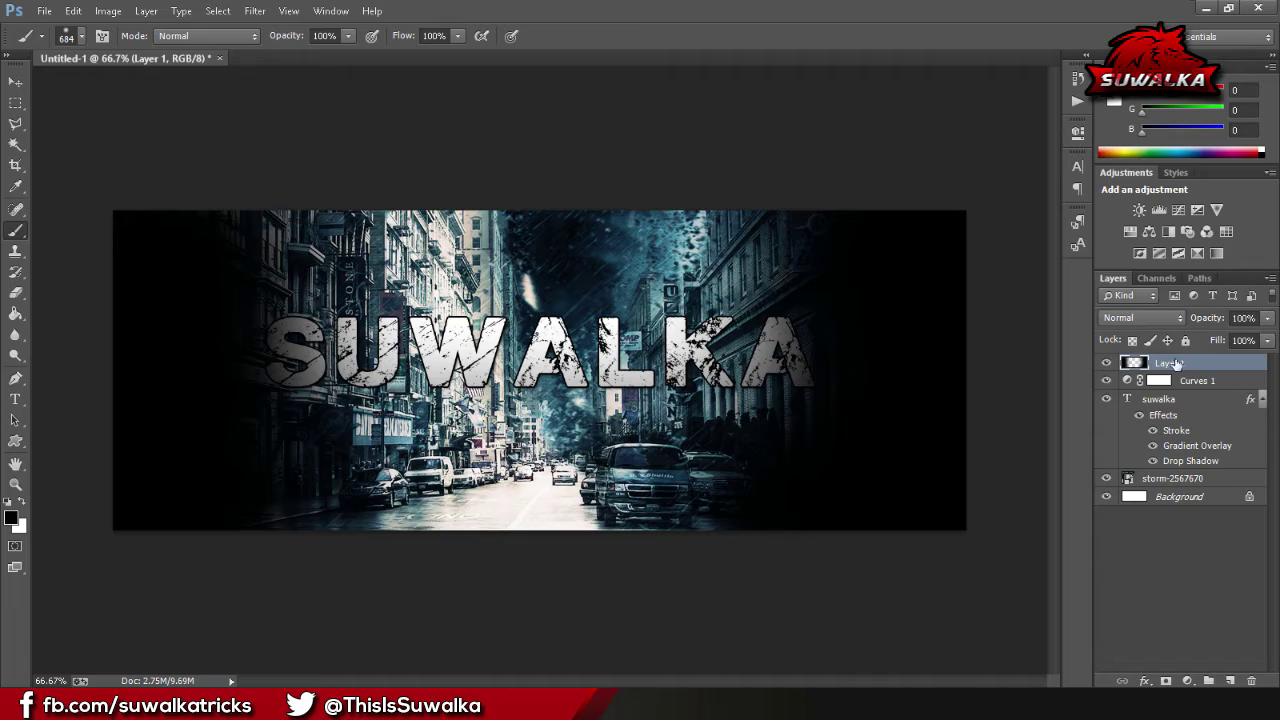
click(1267, 340)
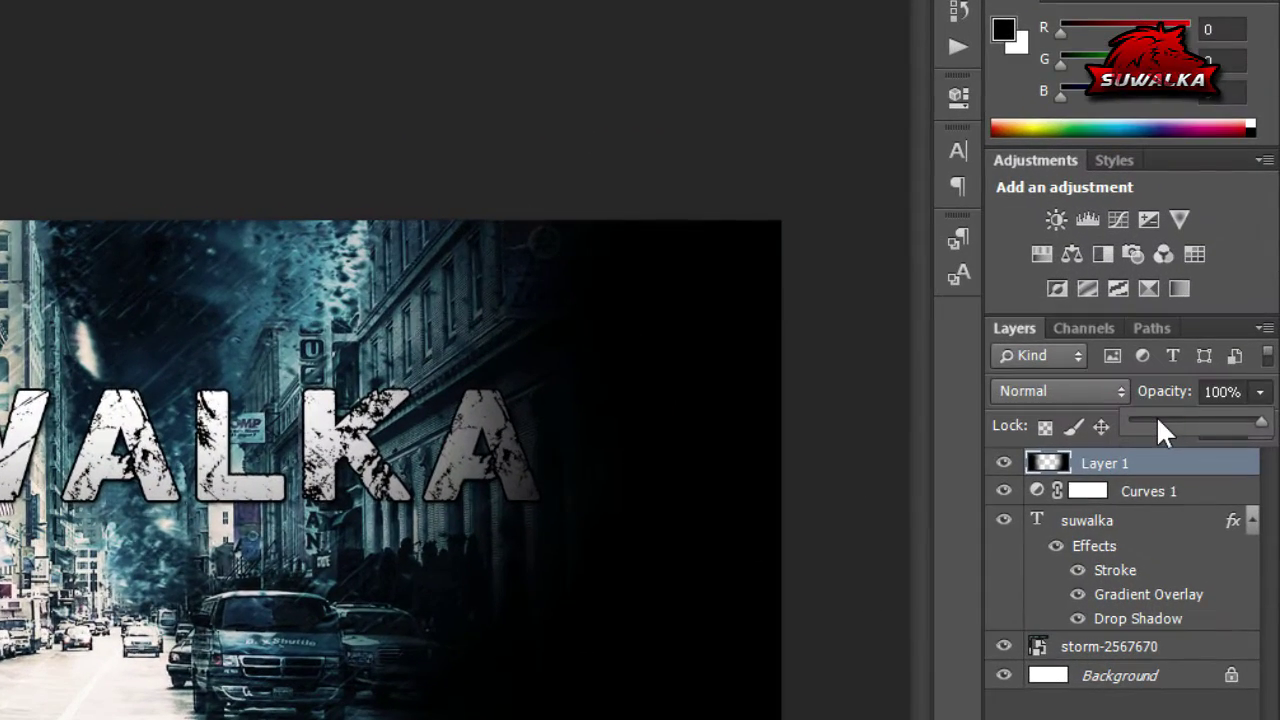
drag(1157, 421, 1145, 421)
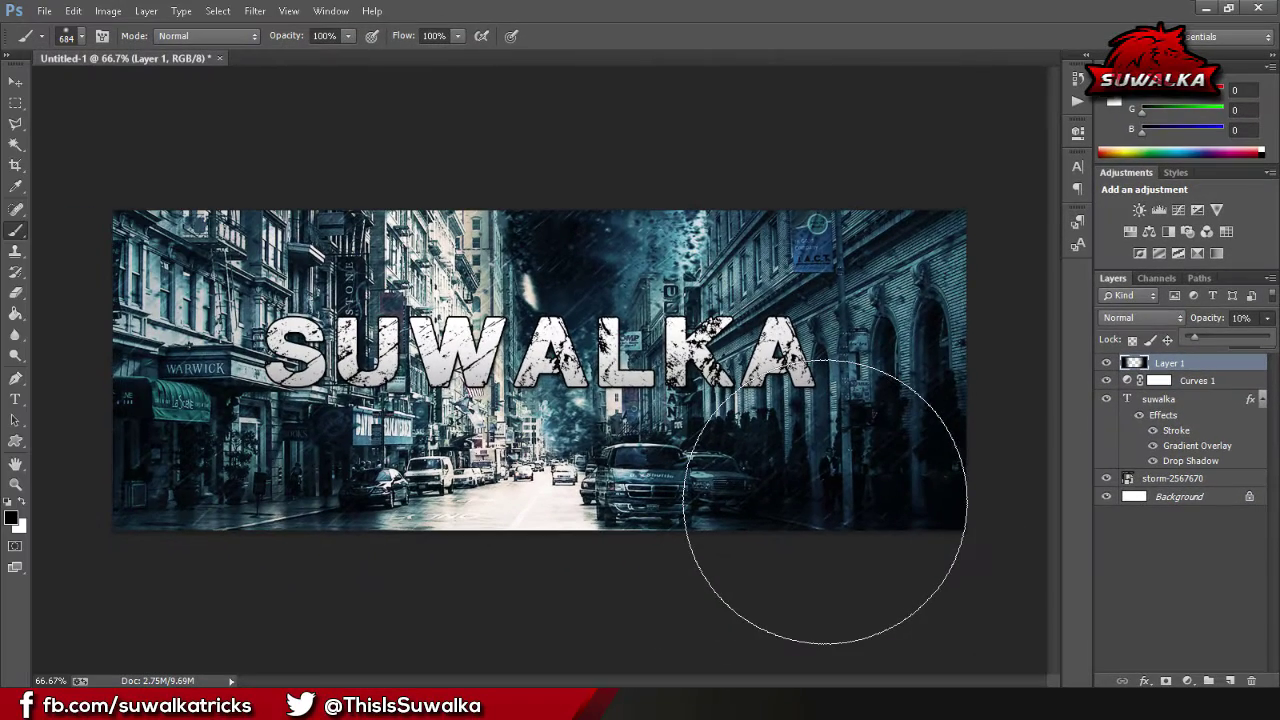
click(1230, 680)
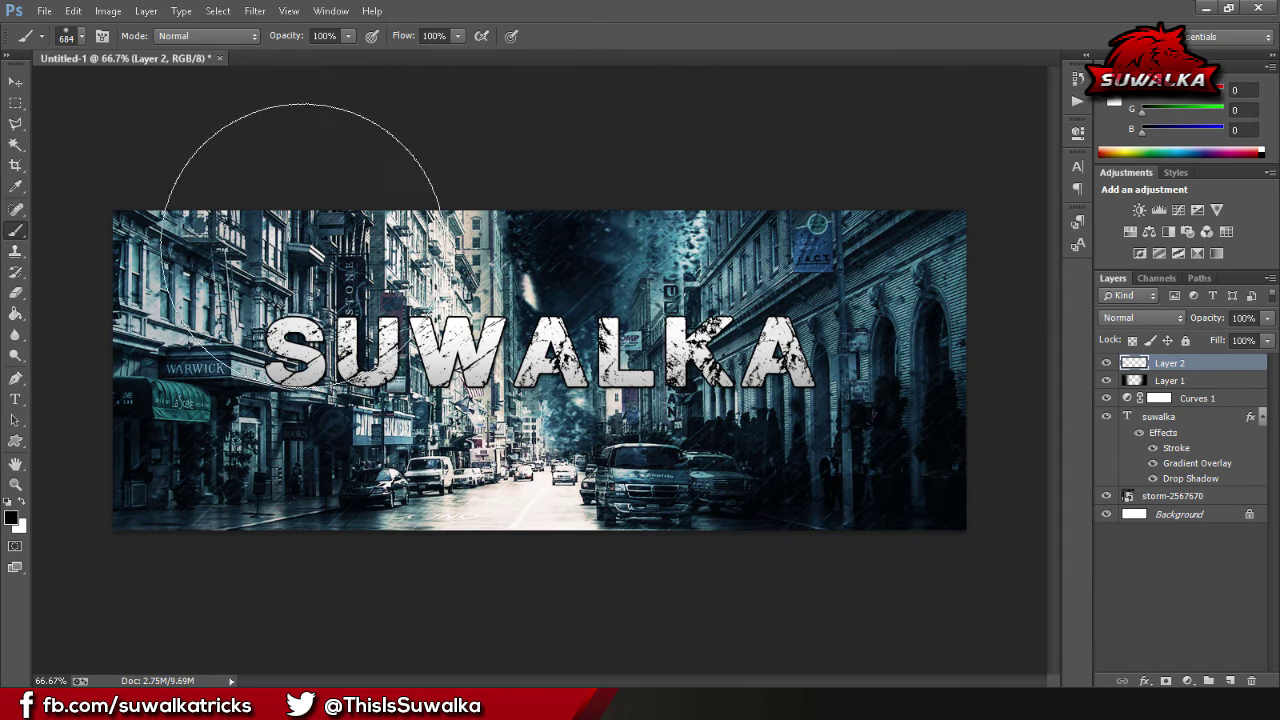
Paint a soft white (ffffff) highlight over the sky on Layer 2 and set its opacity to 75%
click(11, 517)
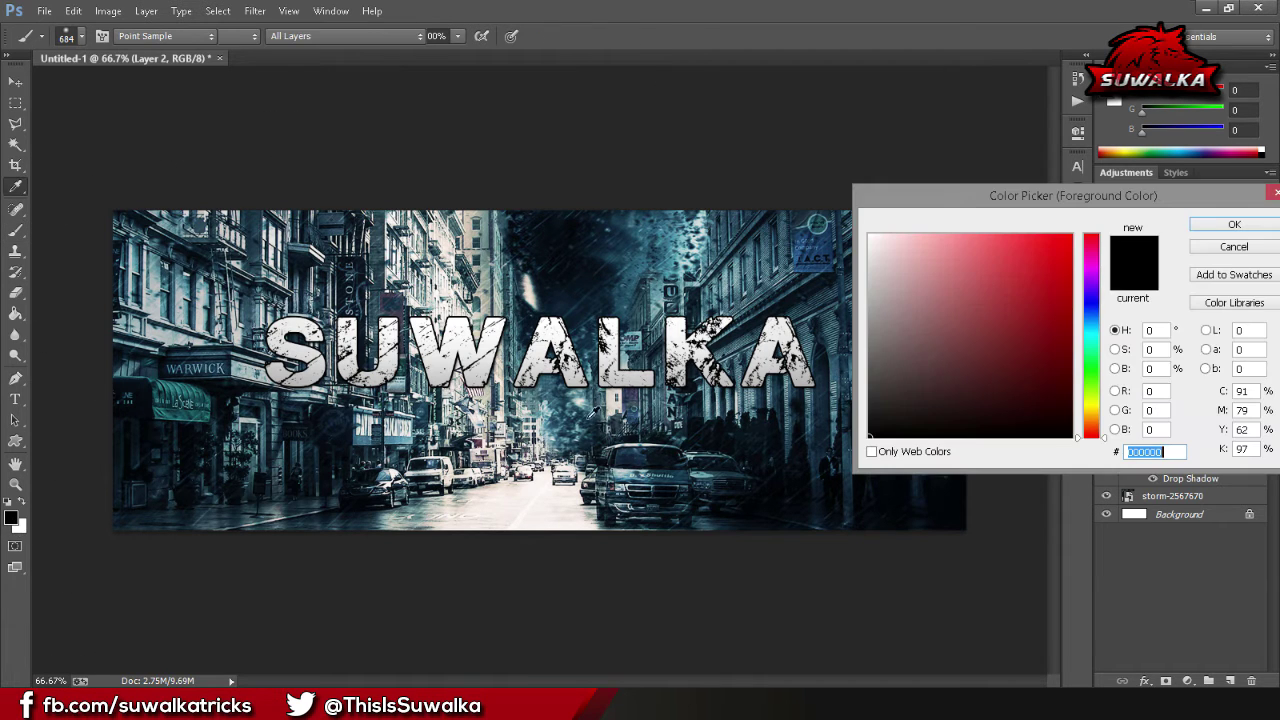
text(ffffff)
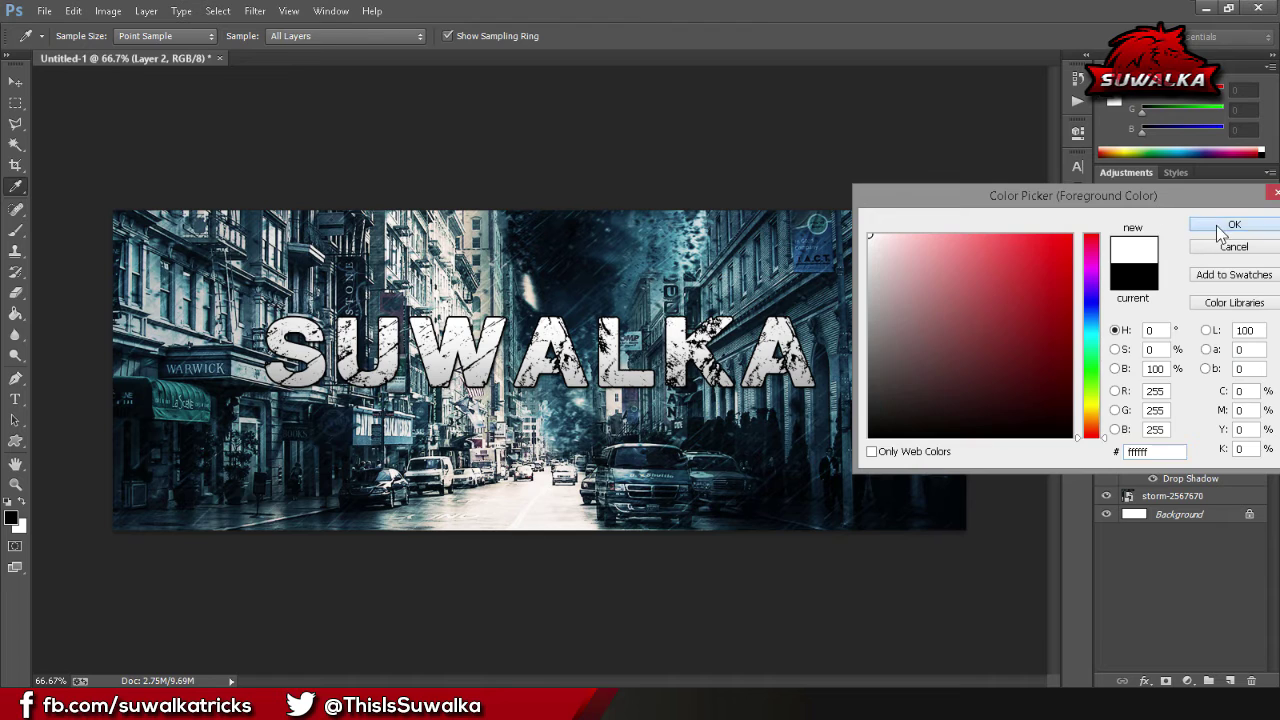
click(1234, 224)
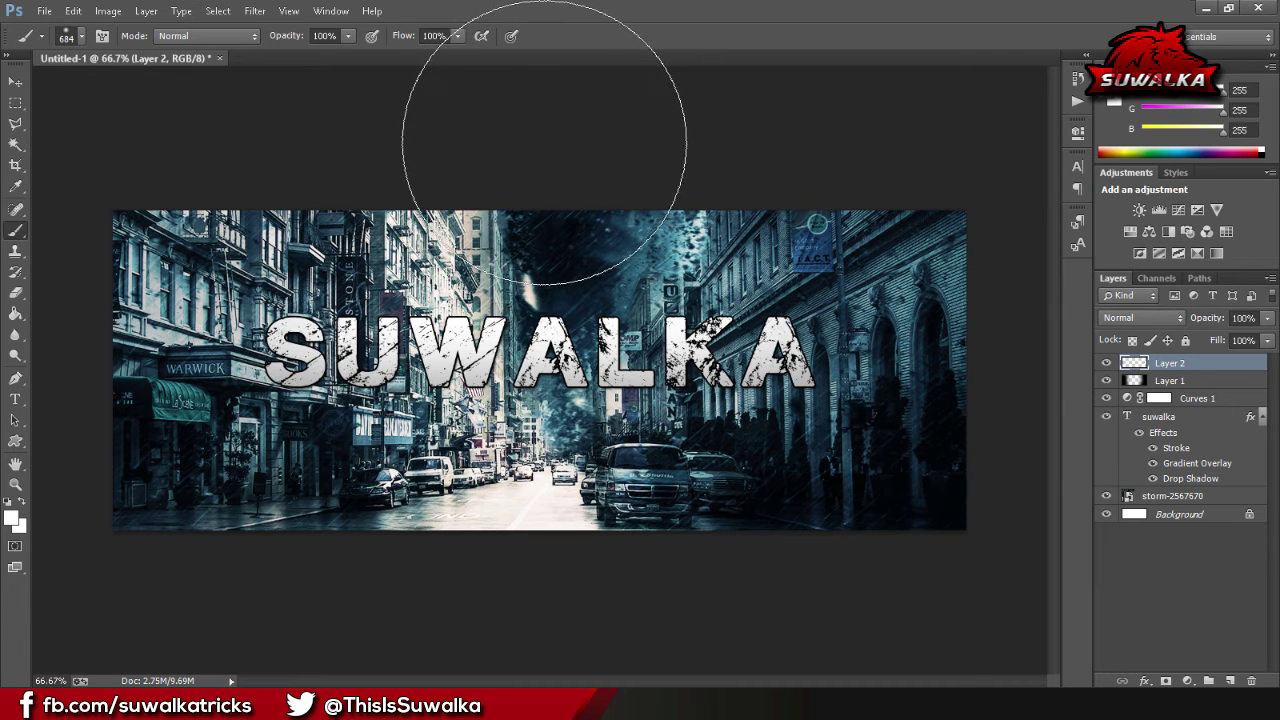
click(545, 141)
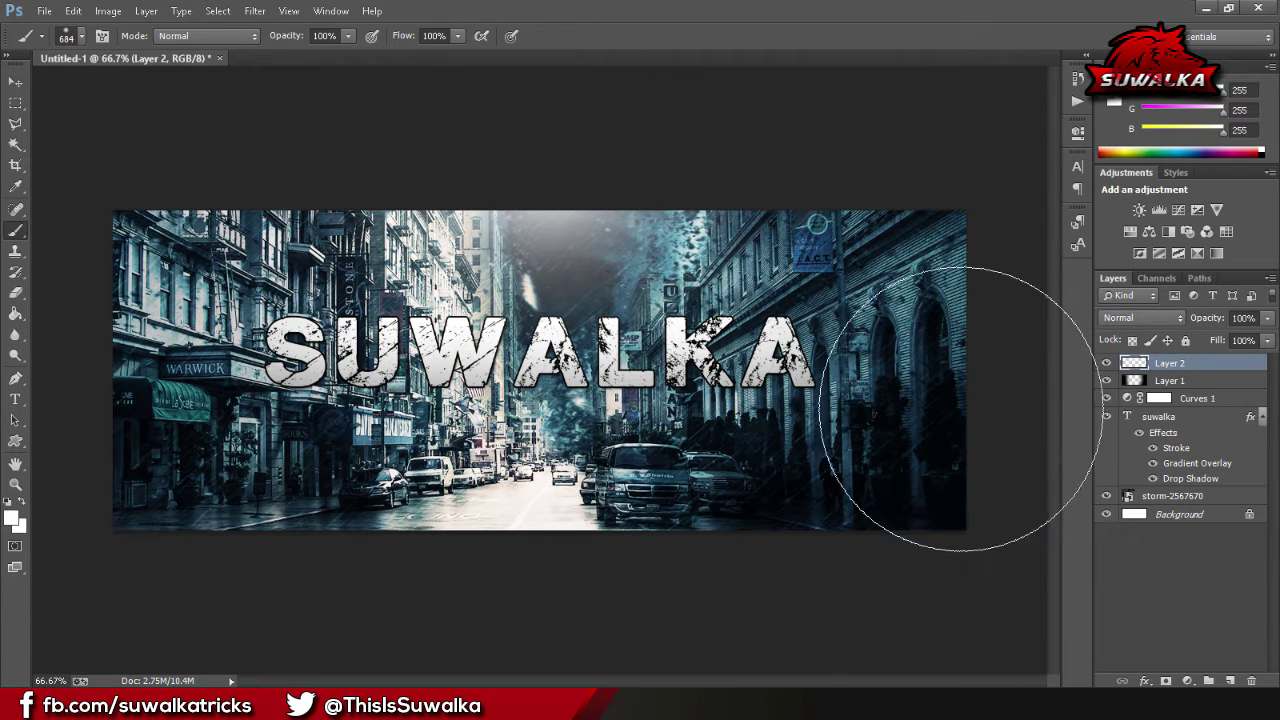
click(1267, 318)
drag(1268, 330, 1247, 342)
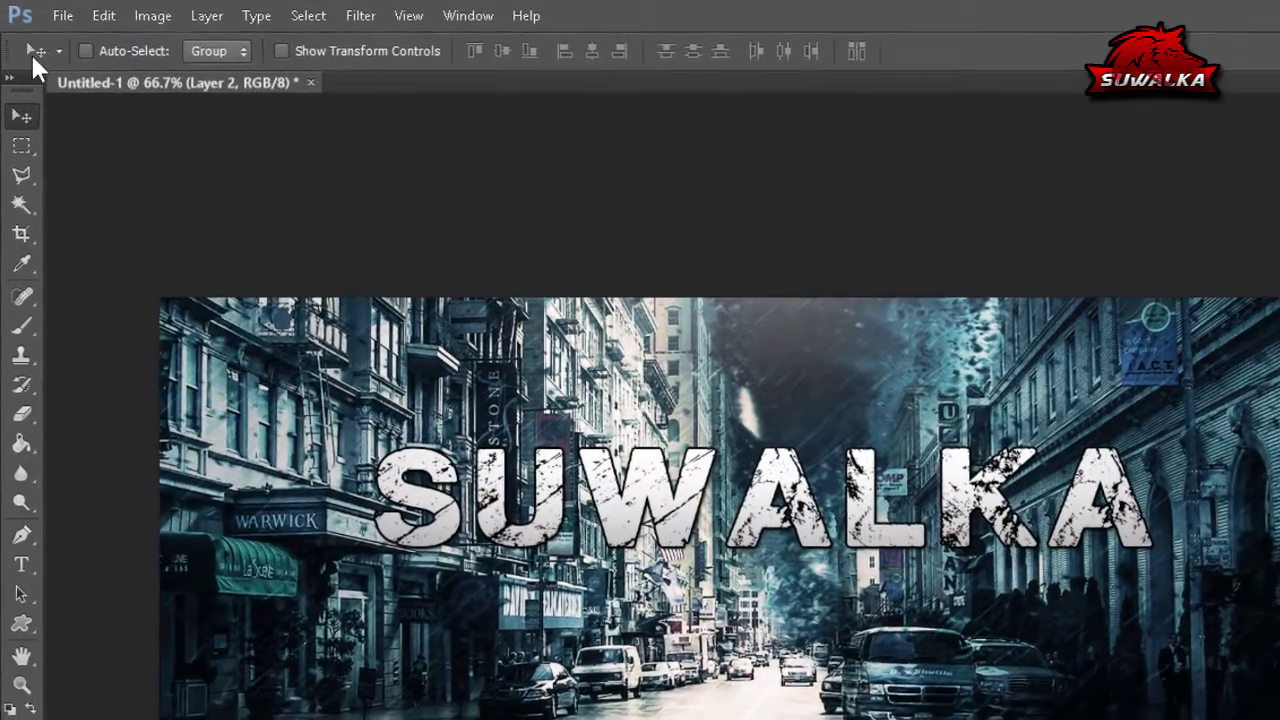
Save the banner as JPEG 'fb cover' at Maximum quality 12
click(62, 15)
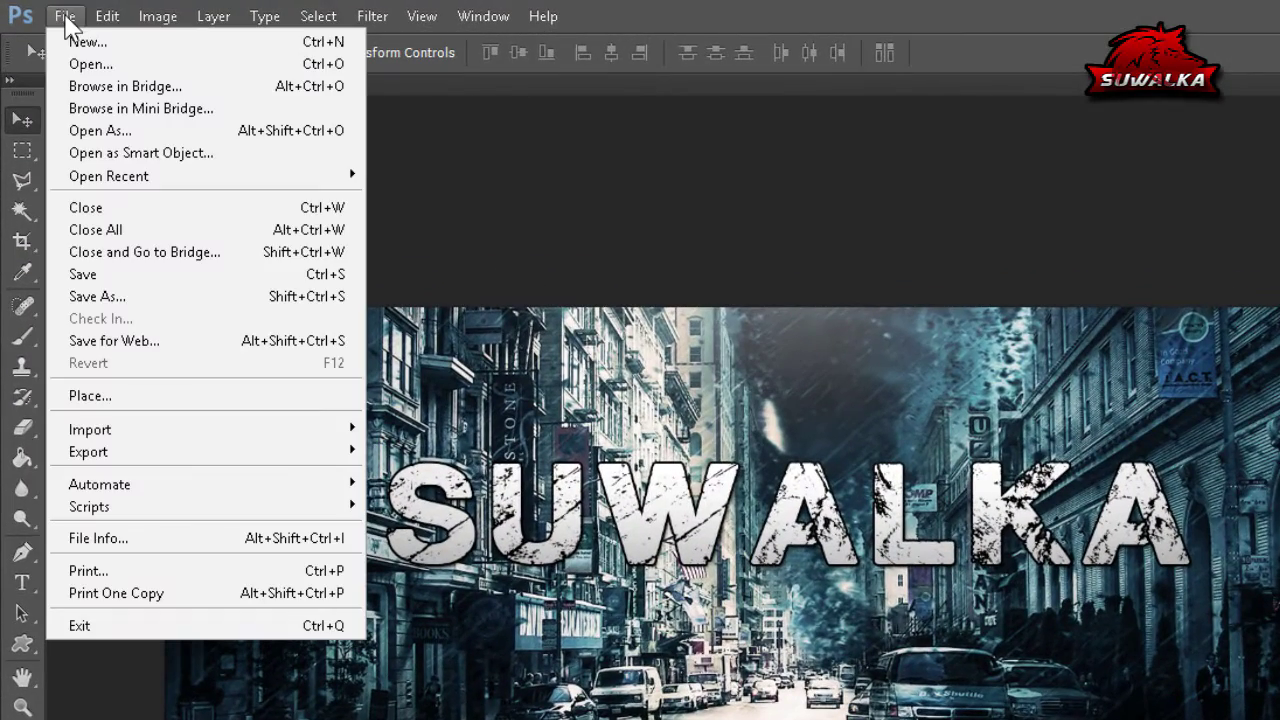
click(139, 297)
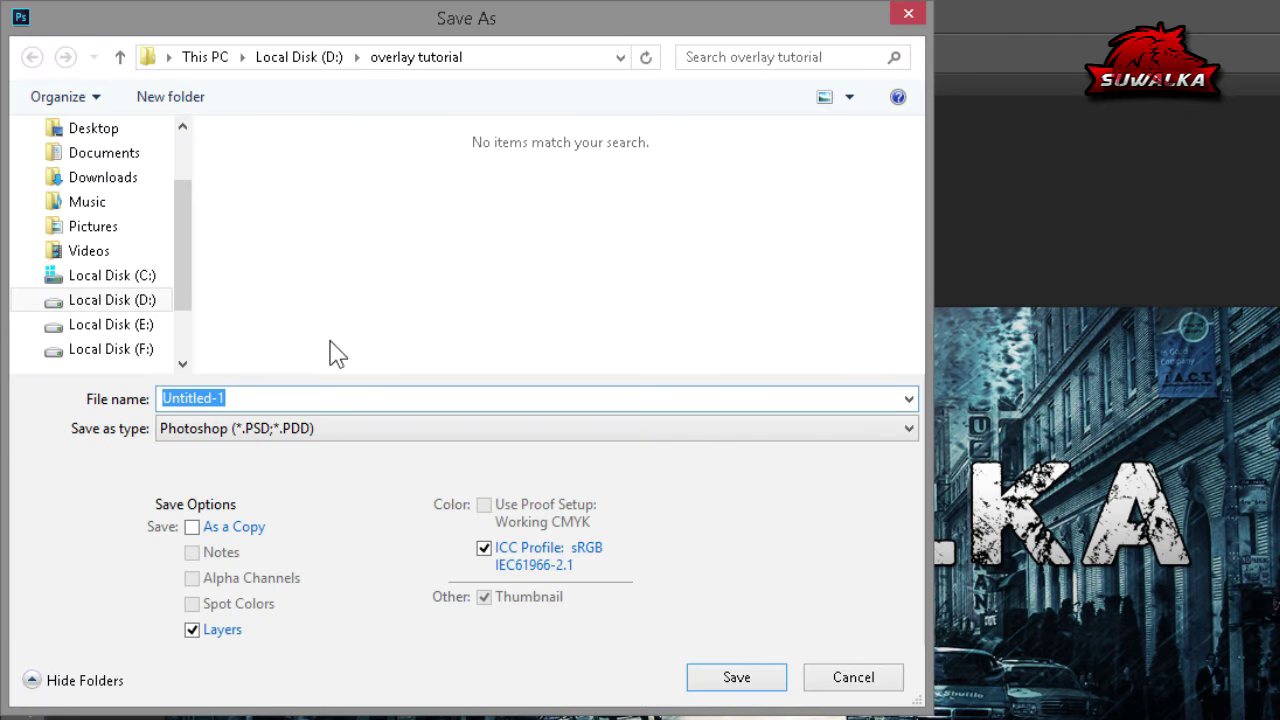
click(305, 428)
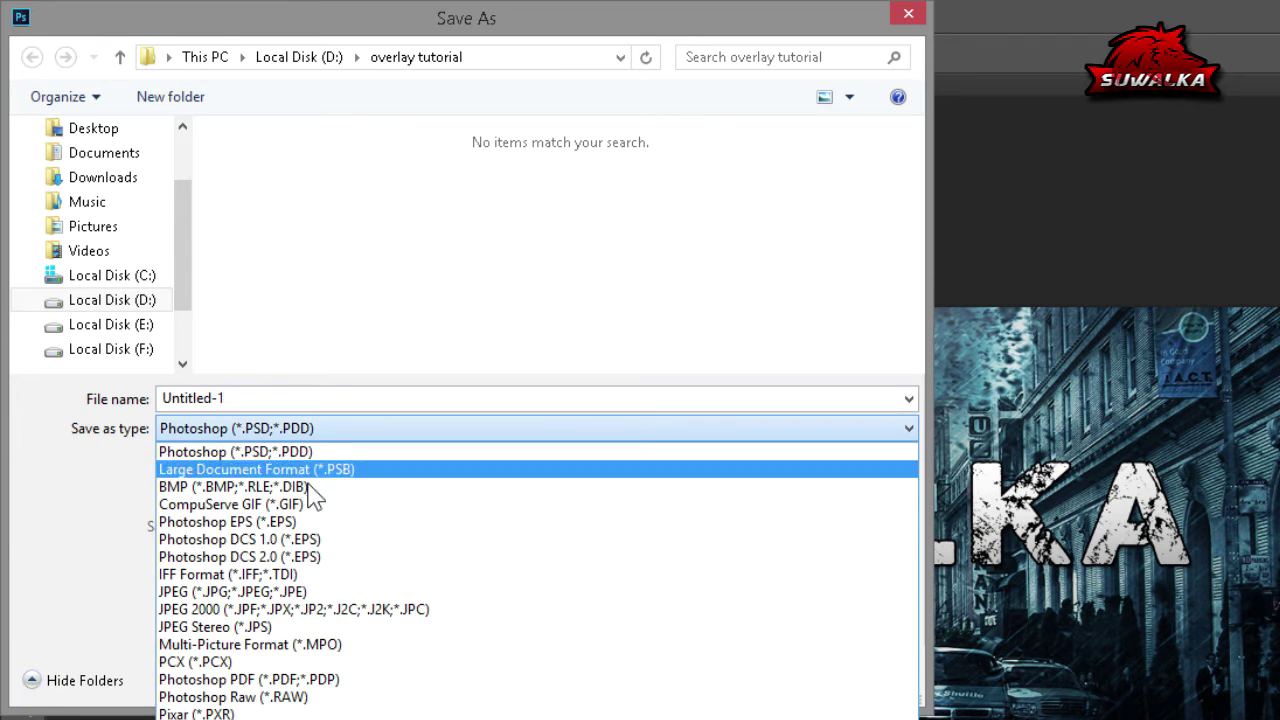
click(318, 590)
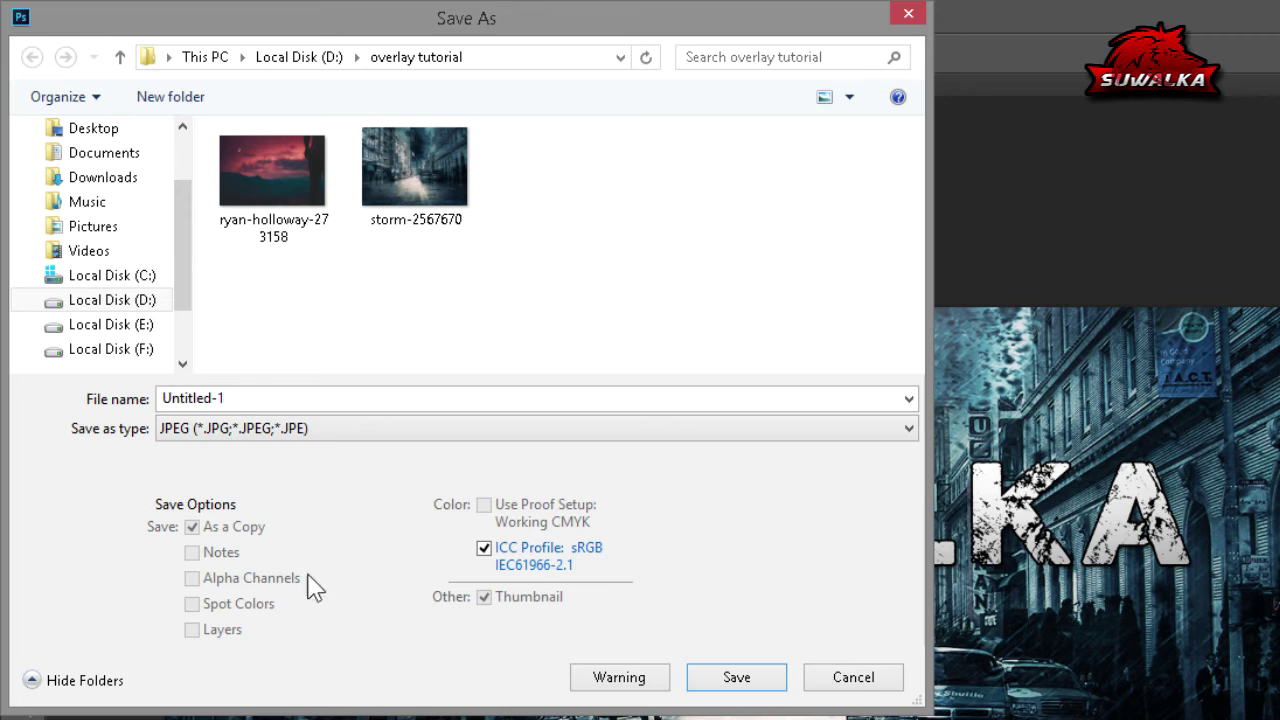
double_click(251, 397)
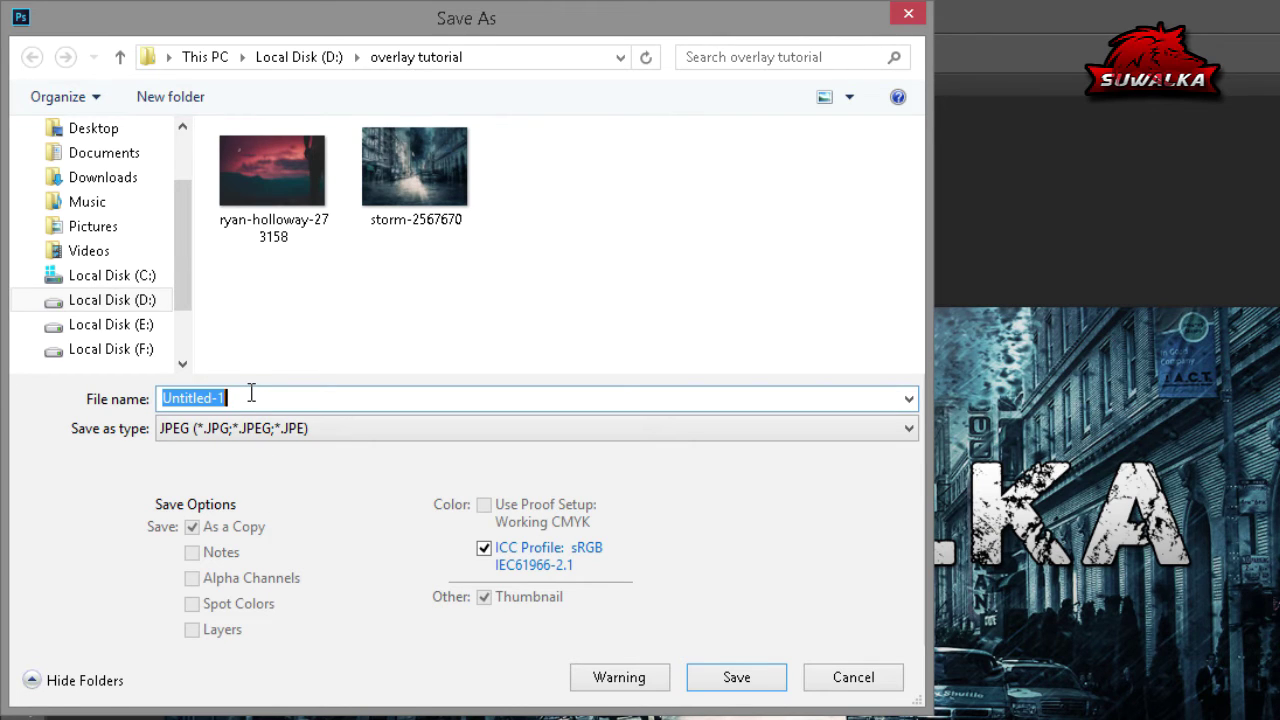
key(BackSpace)
text(fb)
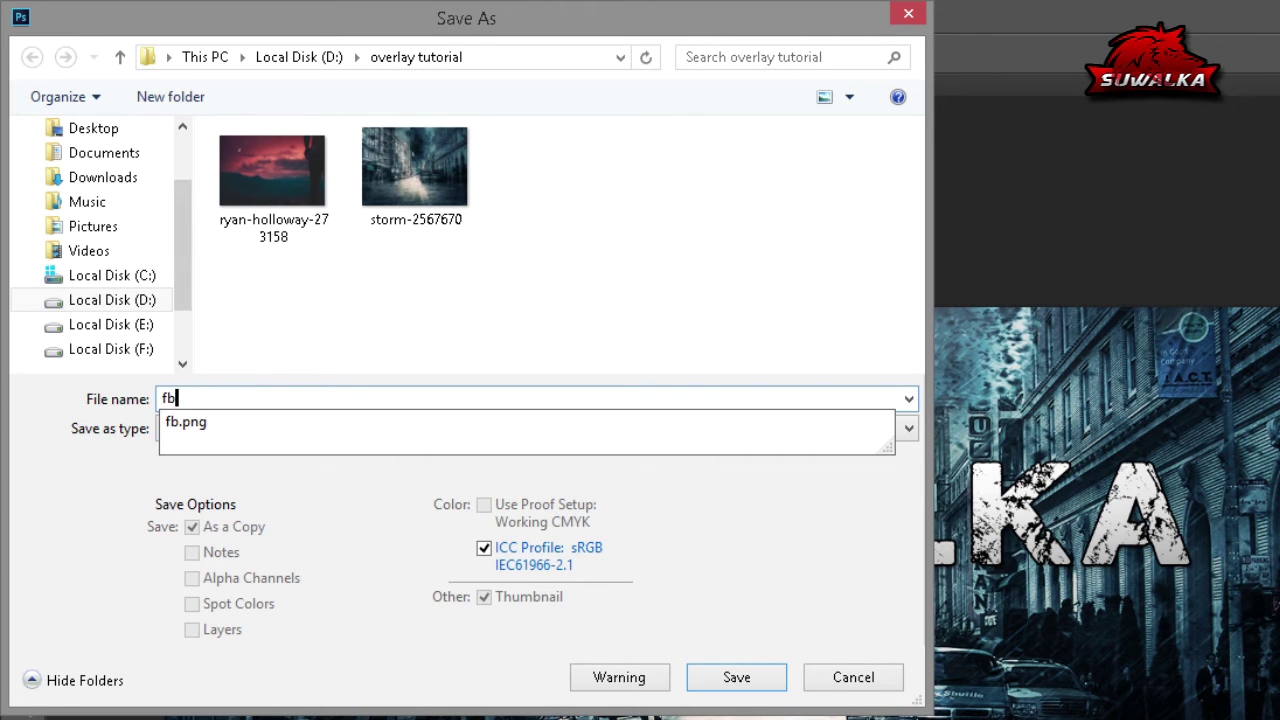
text( cover)
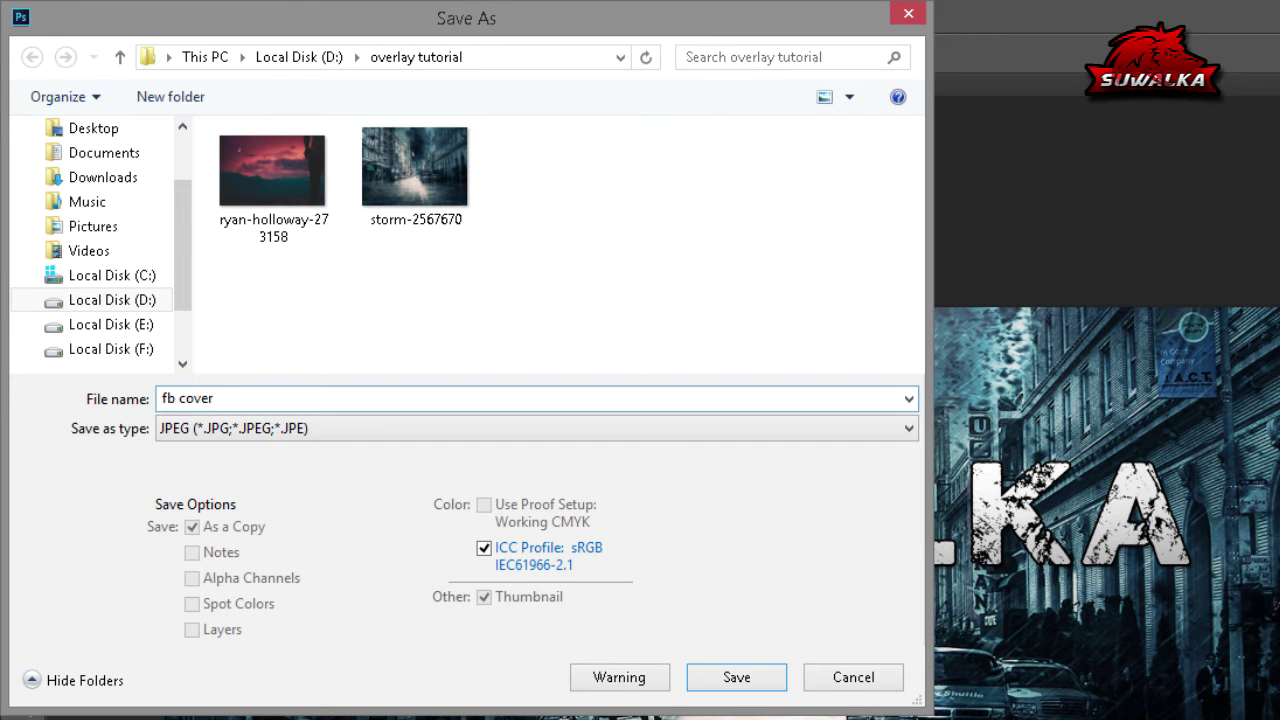
key(Return)
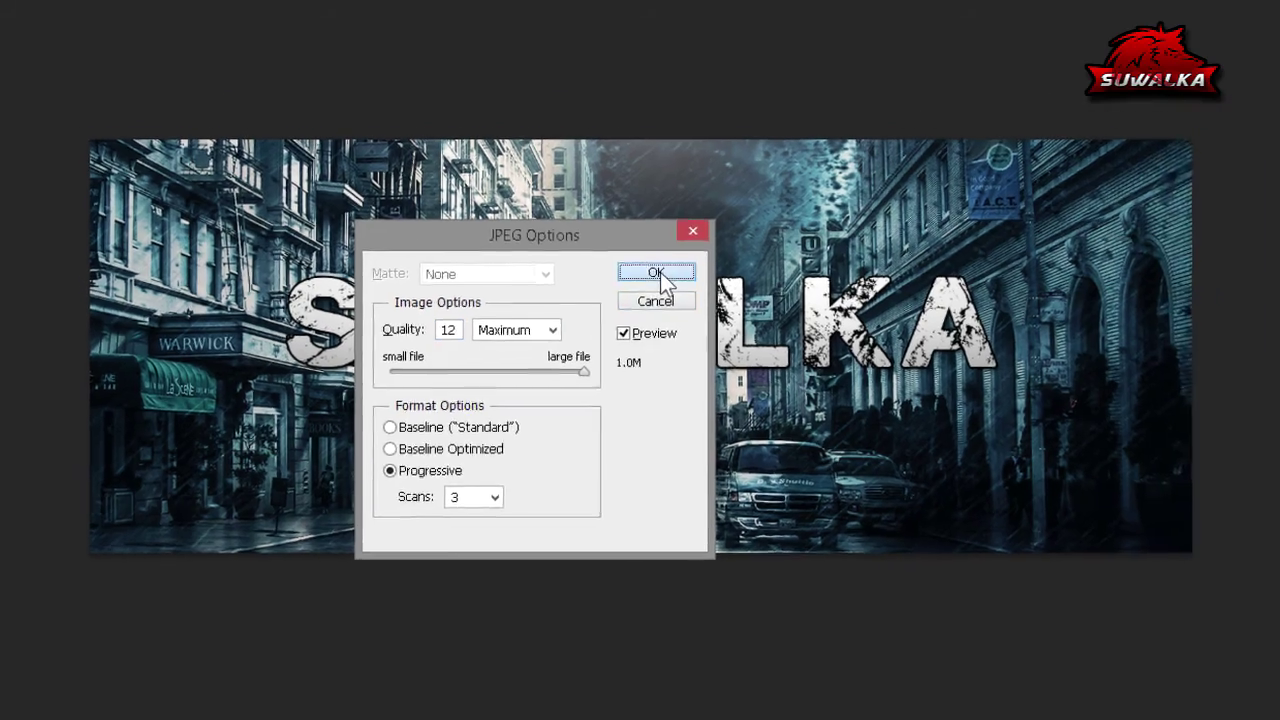
click(717, 248)
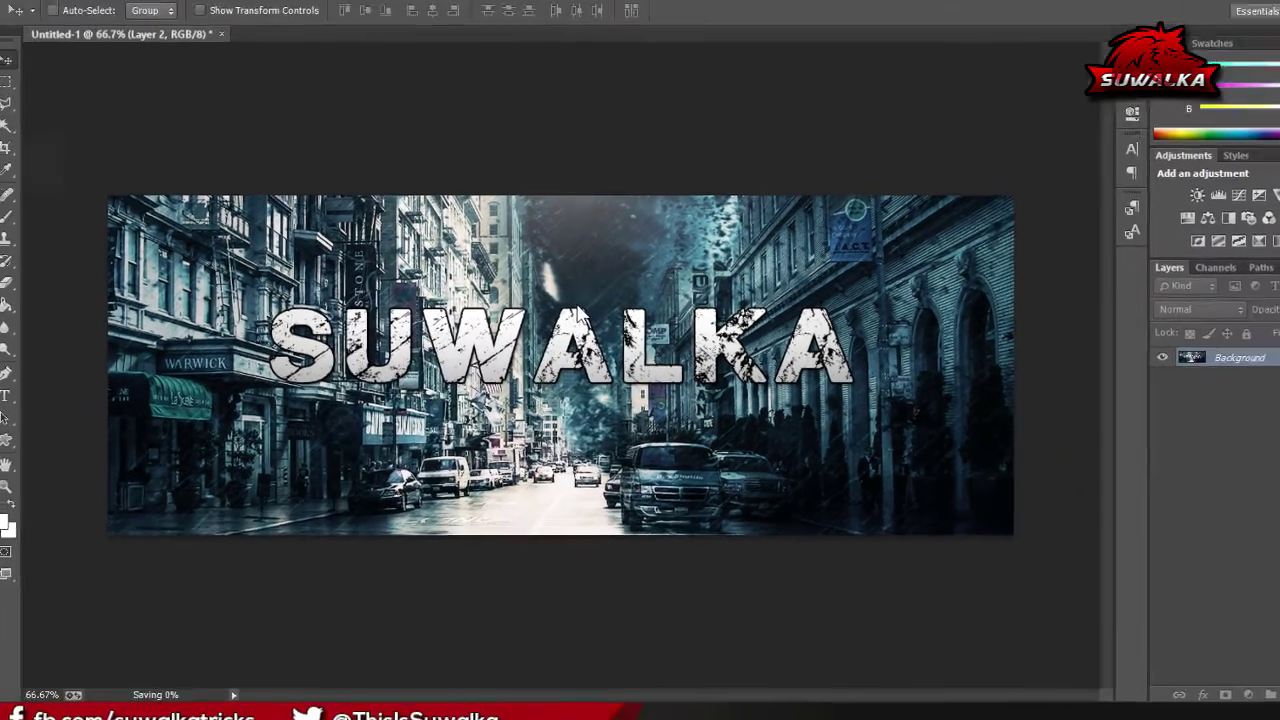